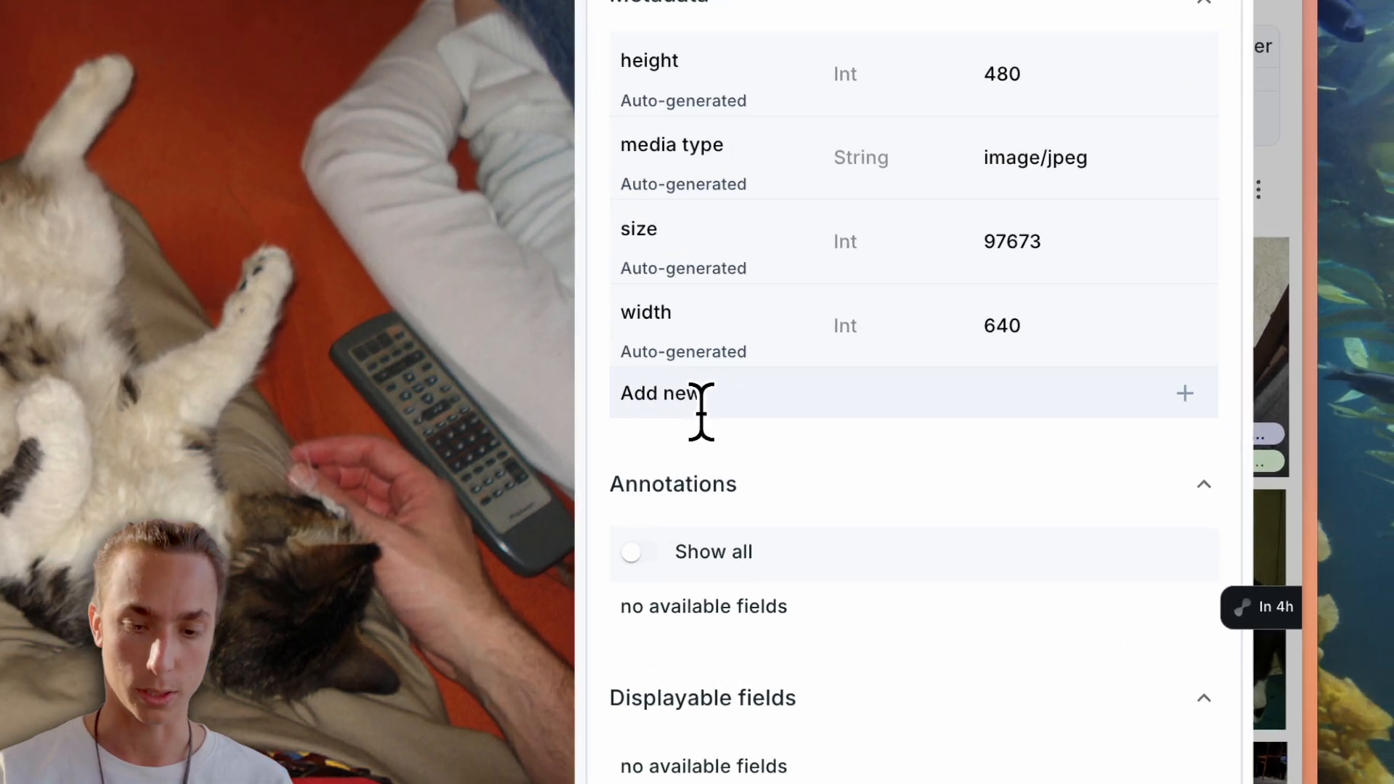
- Add a Boolean metadata field named cute with the value true to cats/000000000443.jpg, save it and close the image view
click(923, 394)
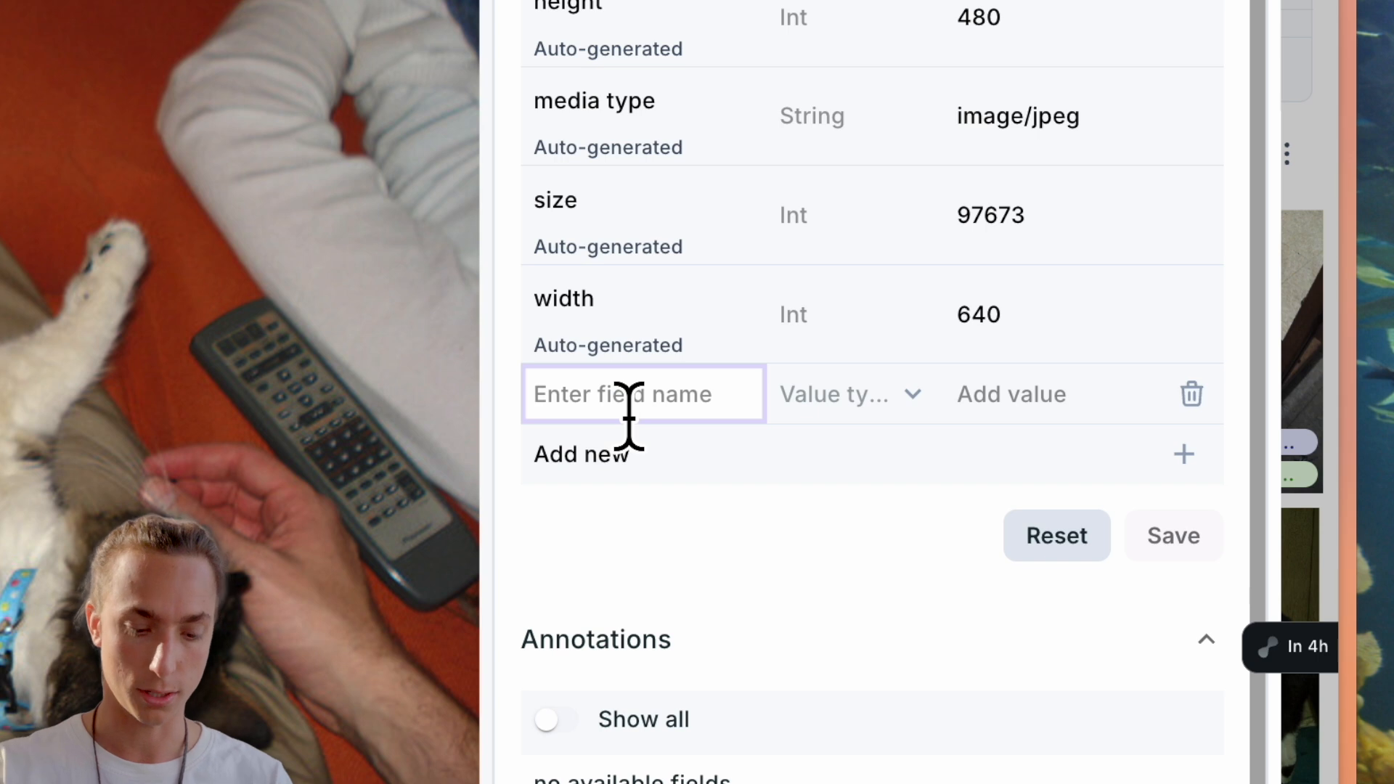
text(cute)
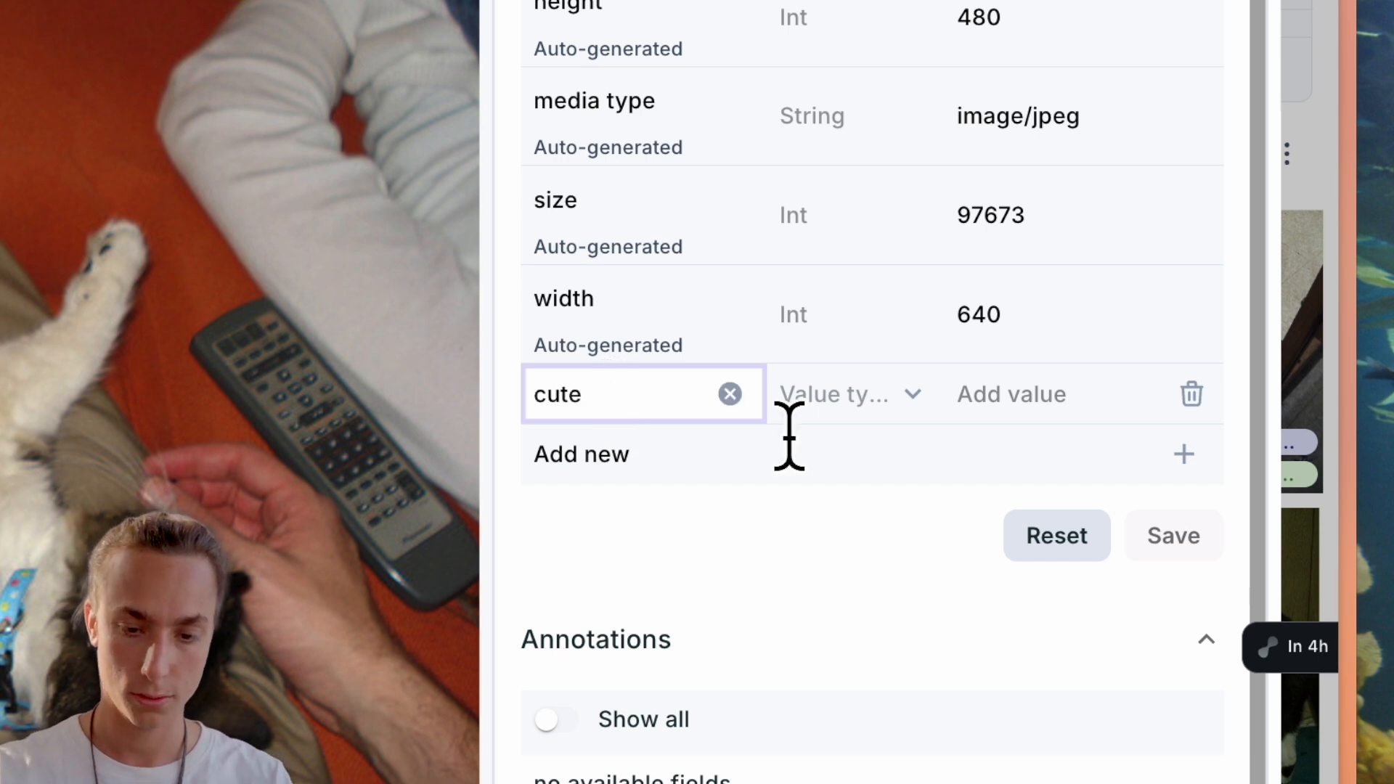
click(834, 407)
click(864, 304)
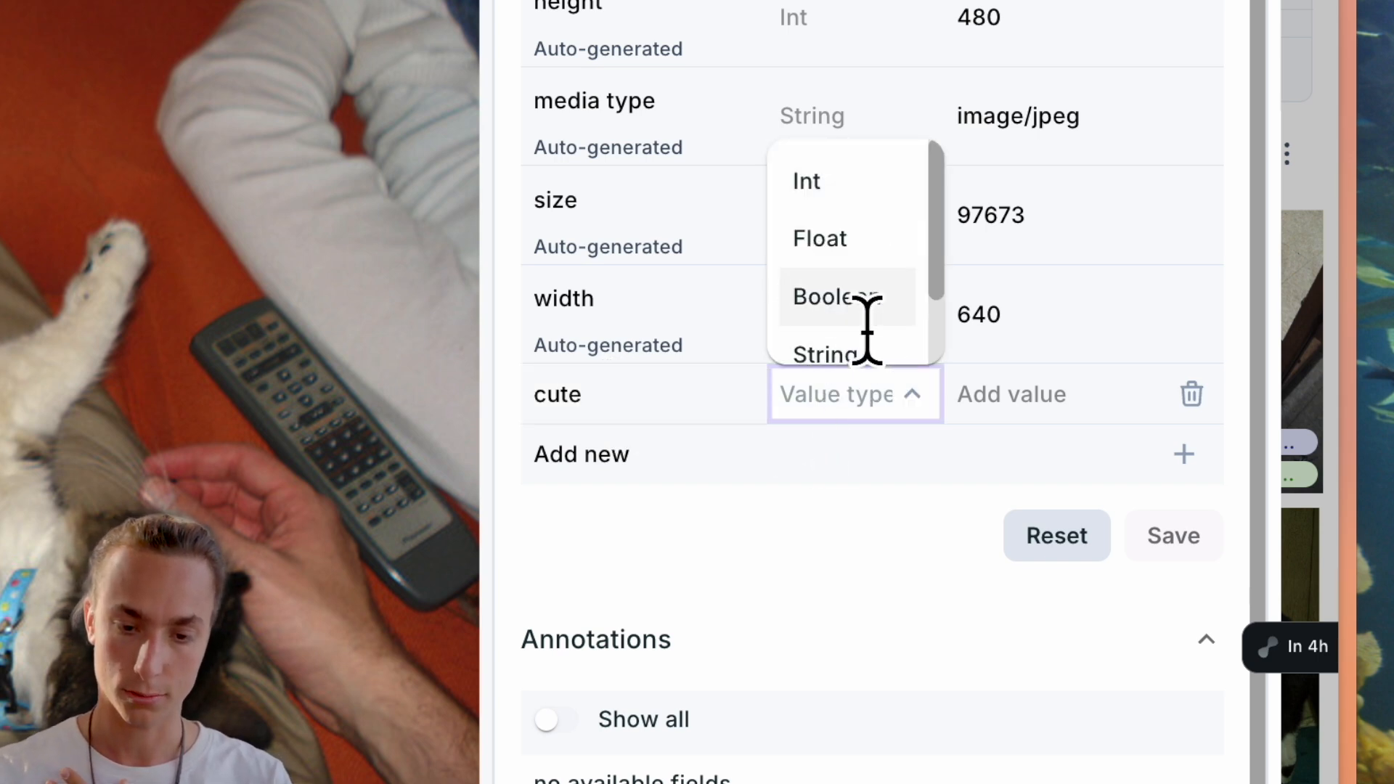
click(1012, 398)
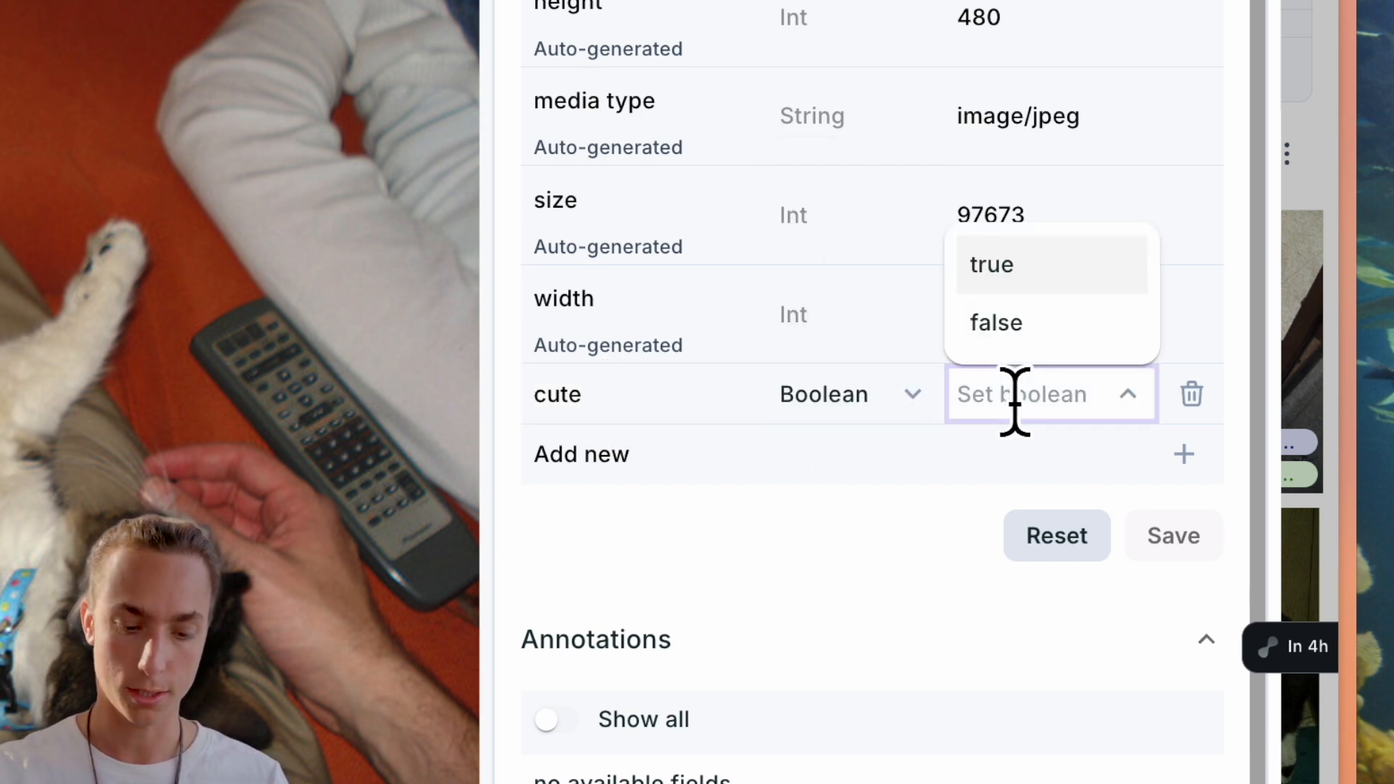
click(1034, 283)
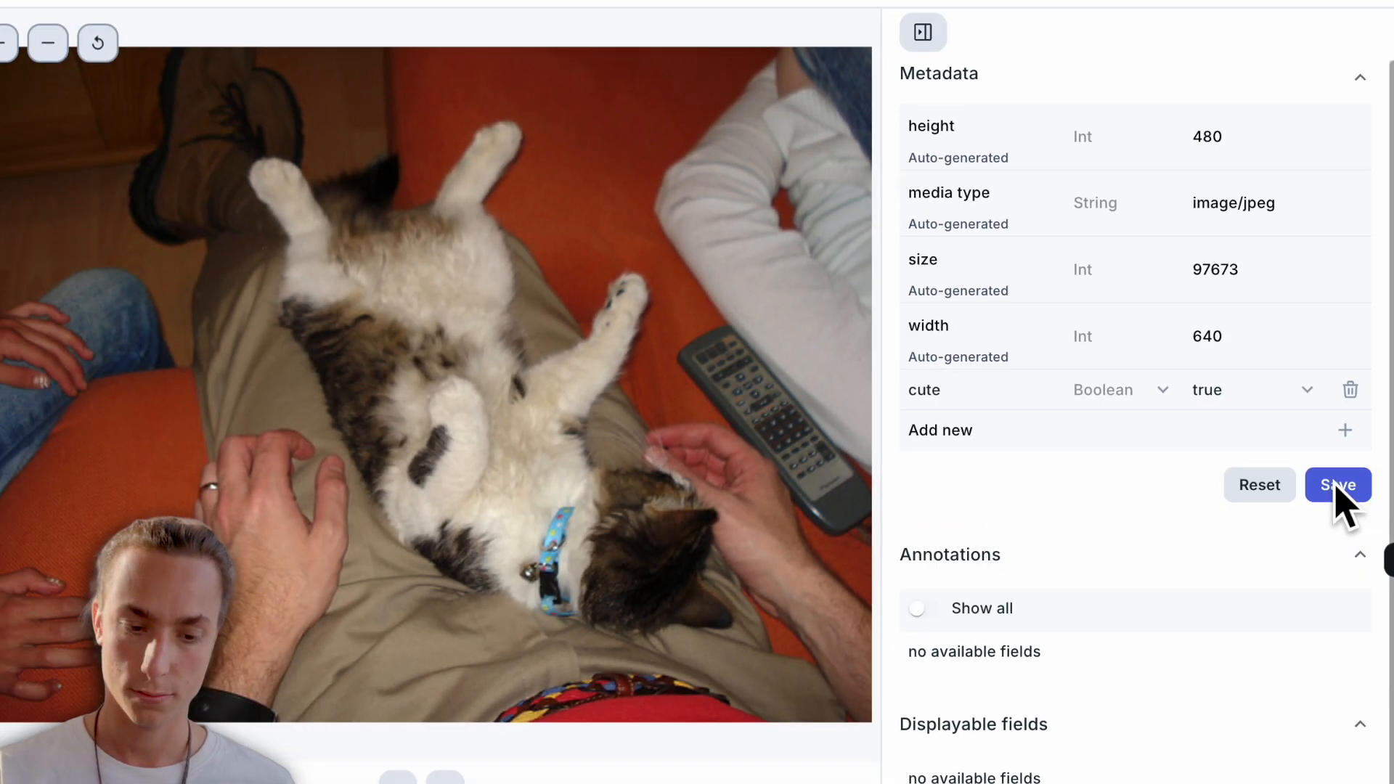
click(1184, 537)
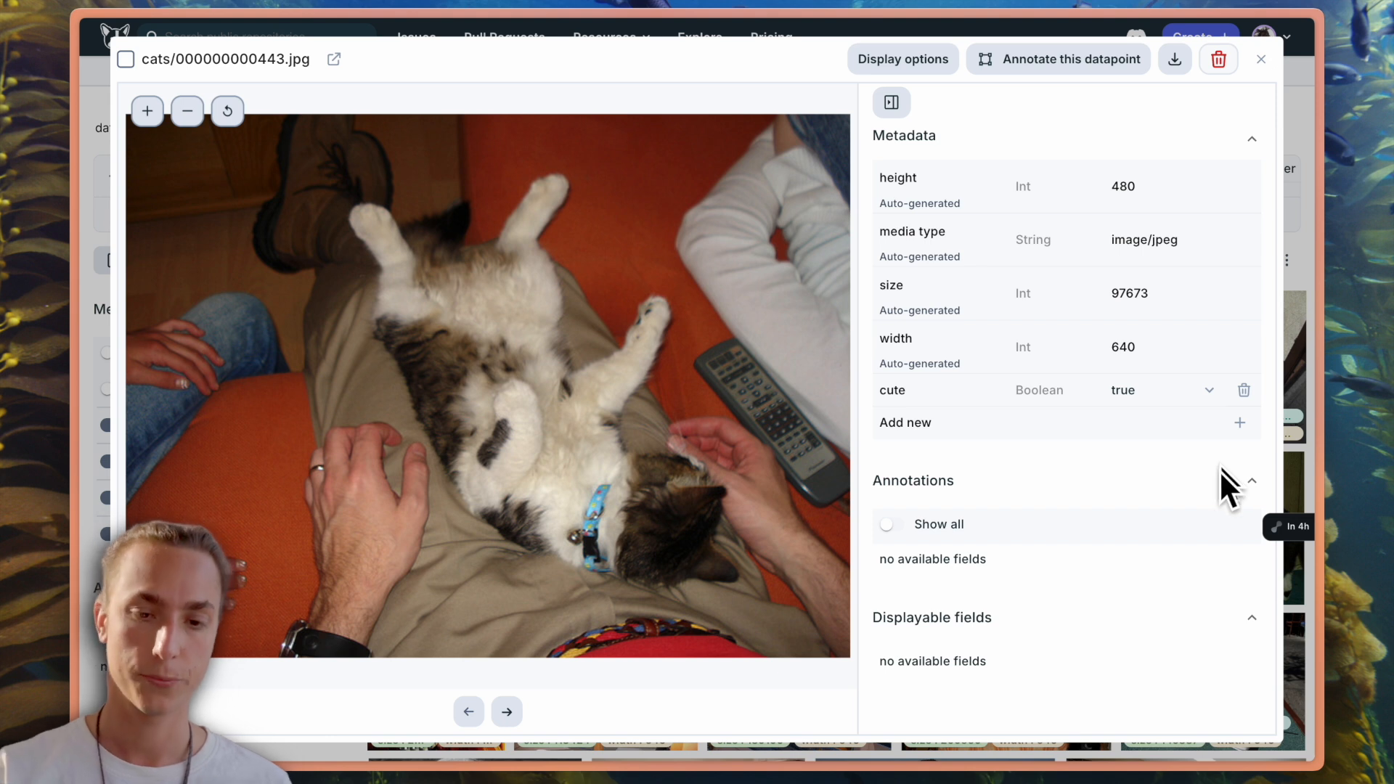
key(Right)
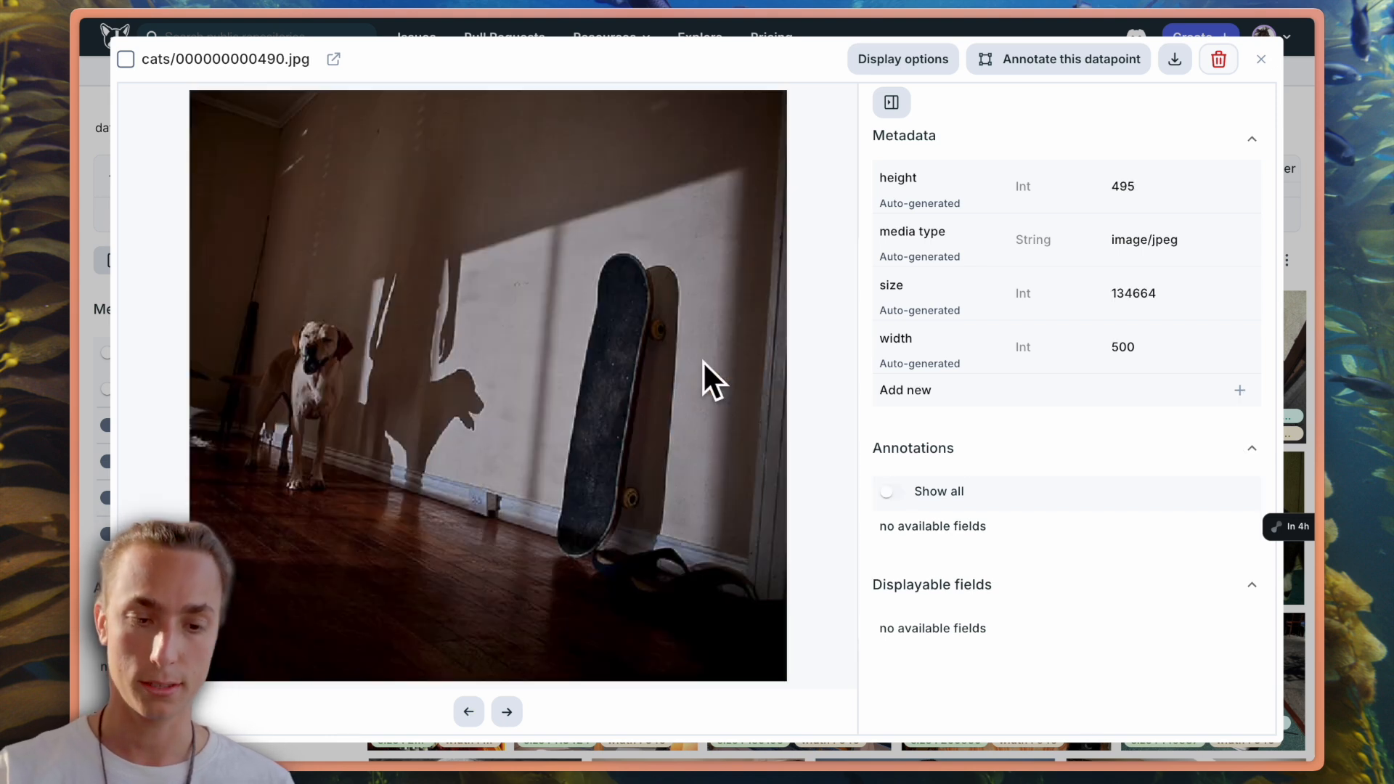
click(1263, 59)
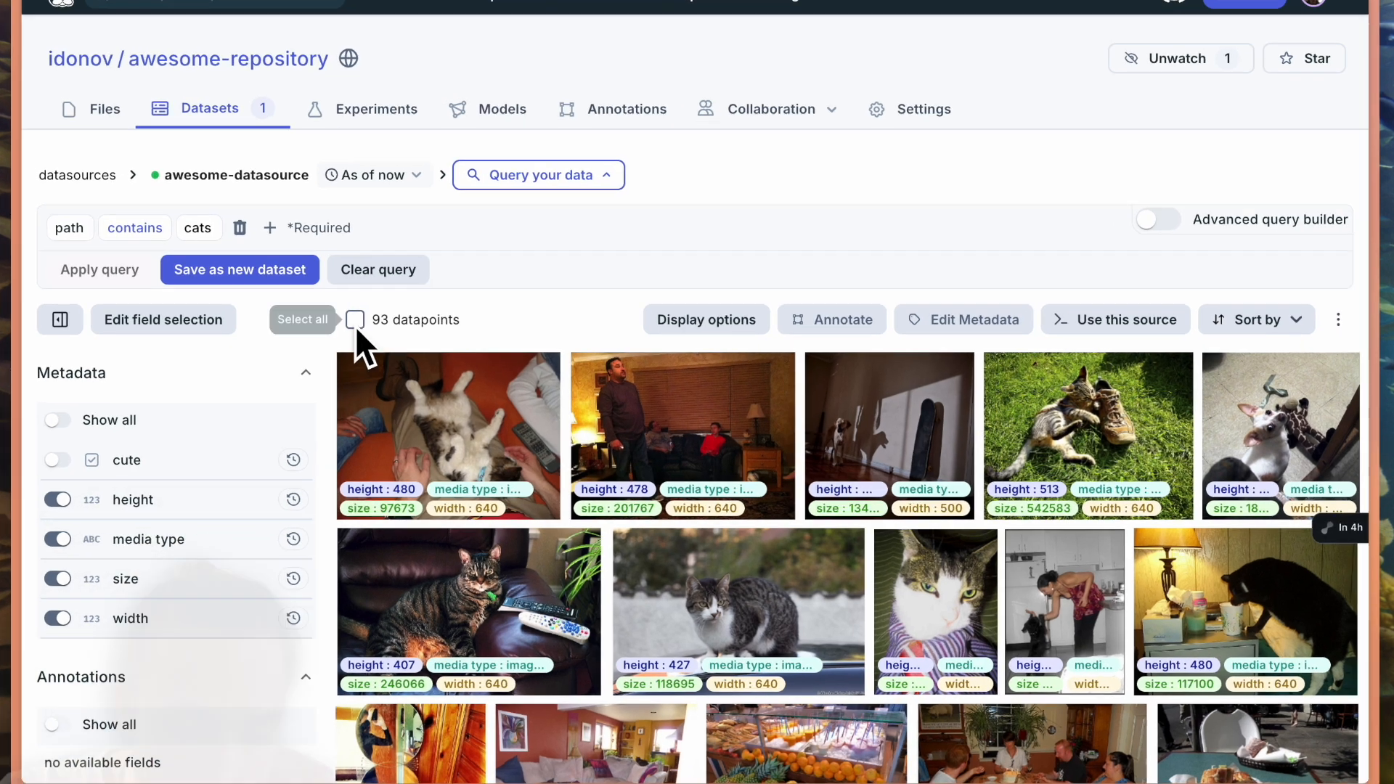
- Select all datapoints matching the cats query and save the existing cute field as true for them
click(355, 319)
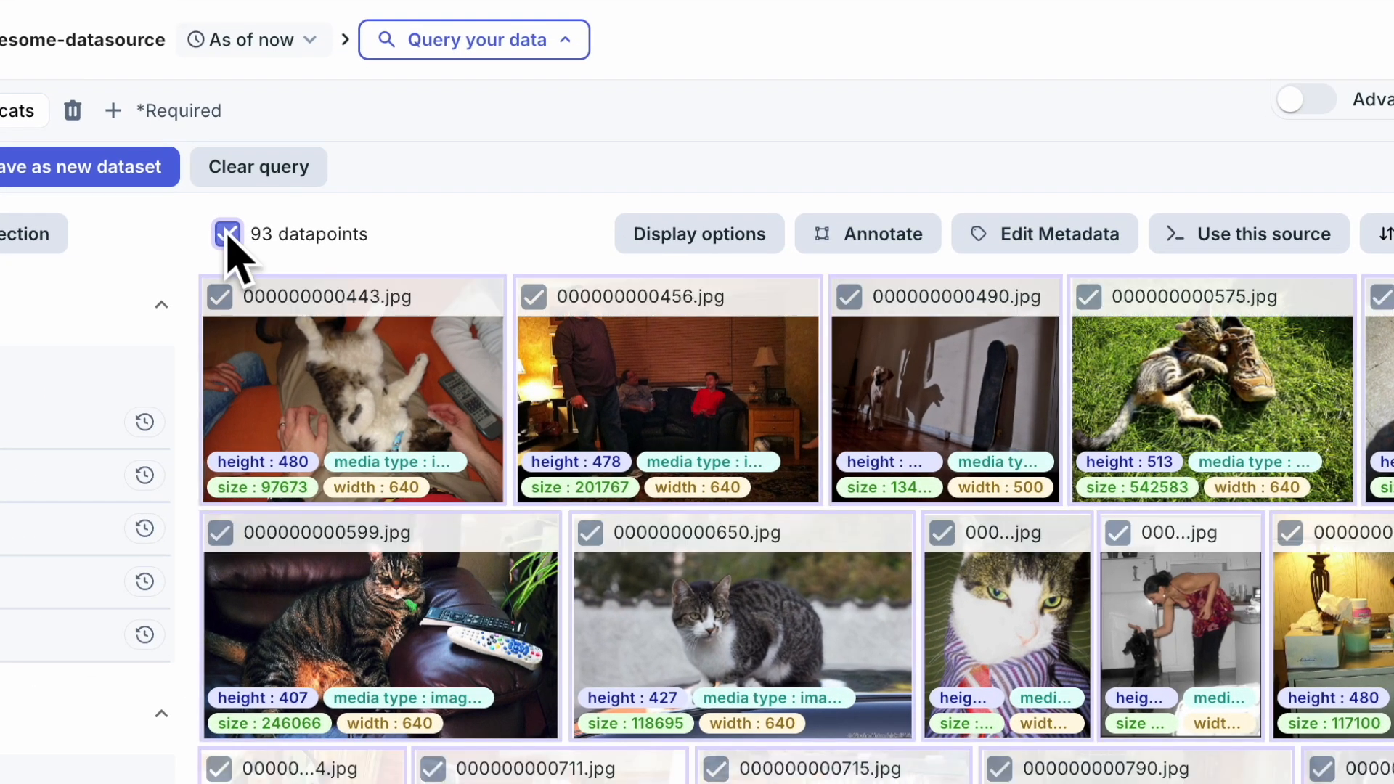
click(1045, 247)
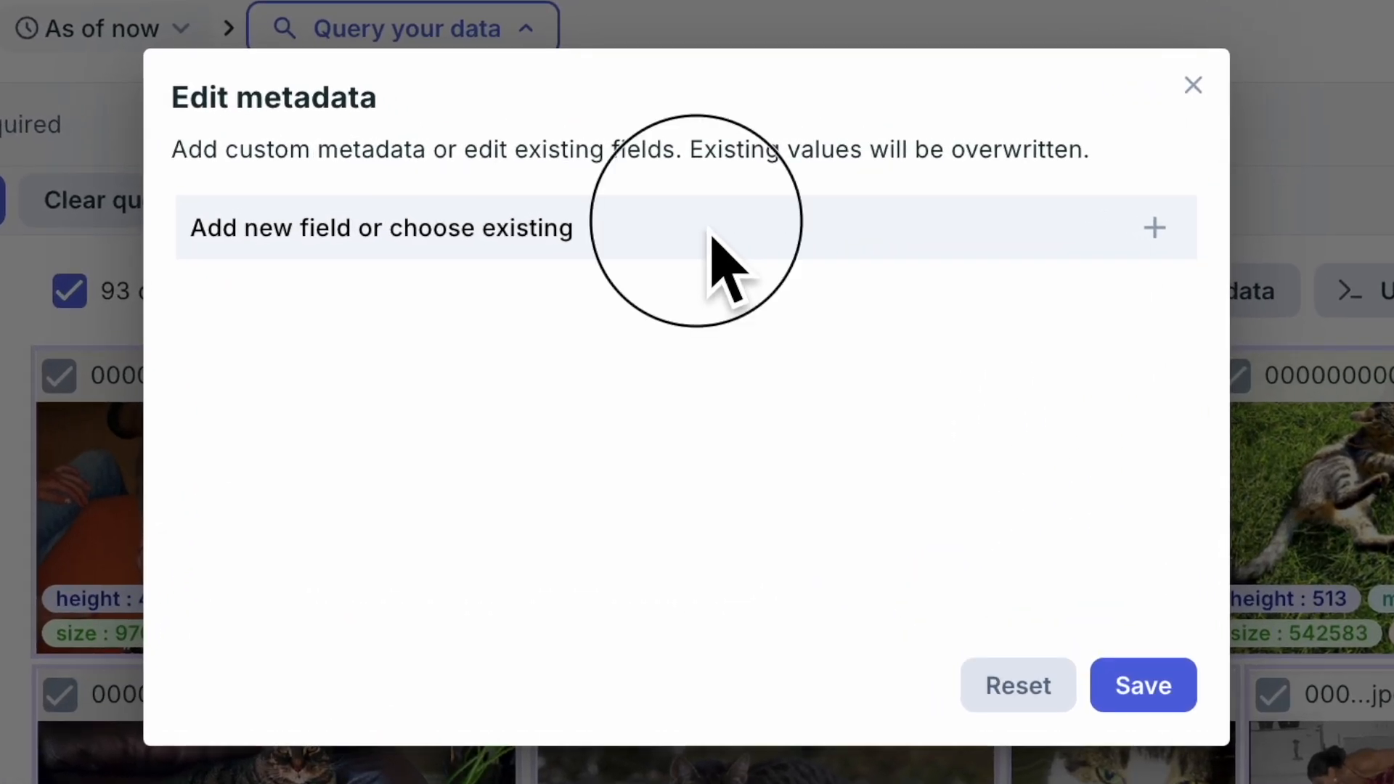
click(710, 231)
scroll(436, 509, down, 1)
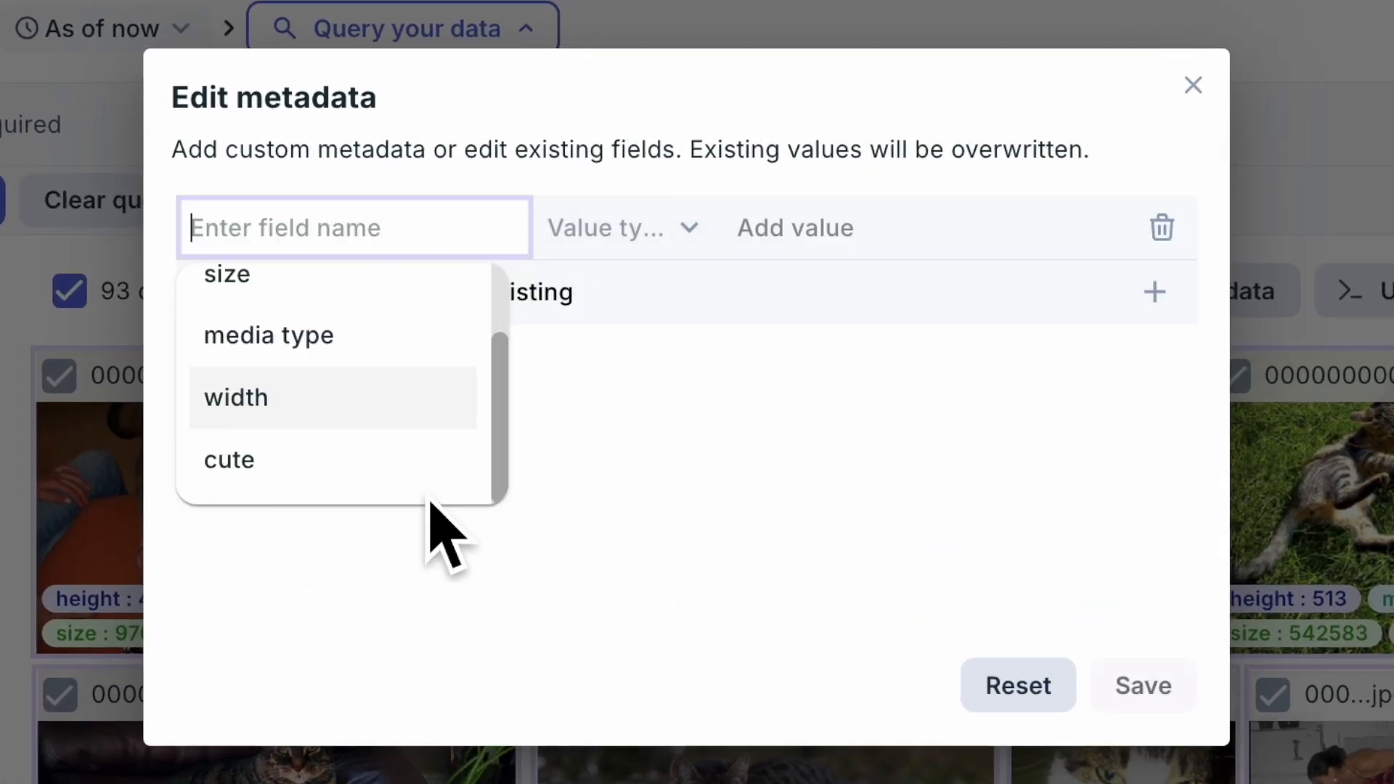
click(383, 465)
click(793, 228)
click(833, 308)
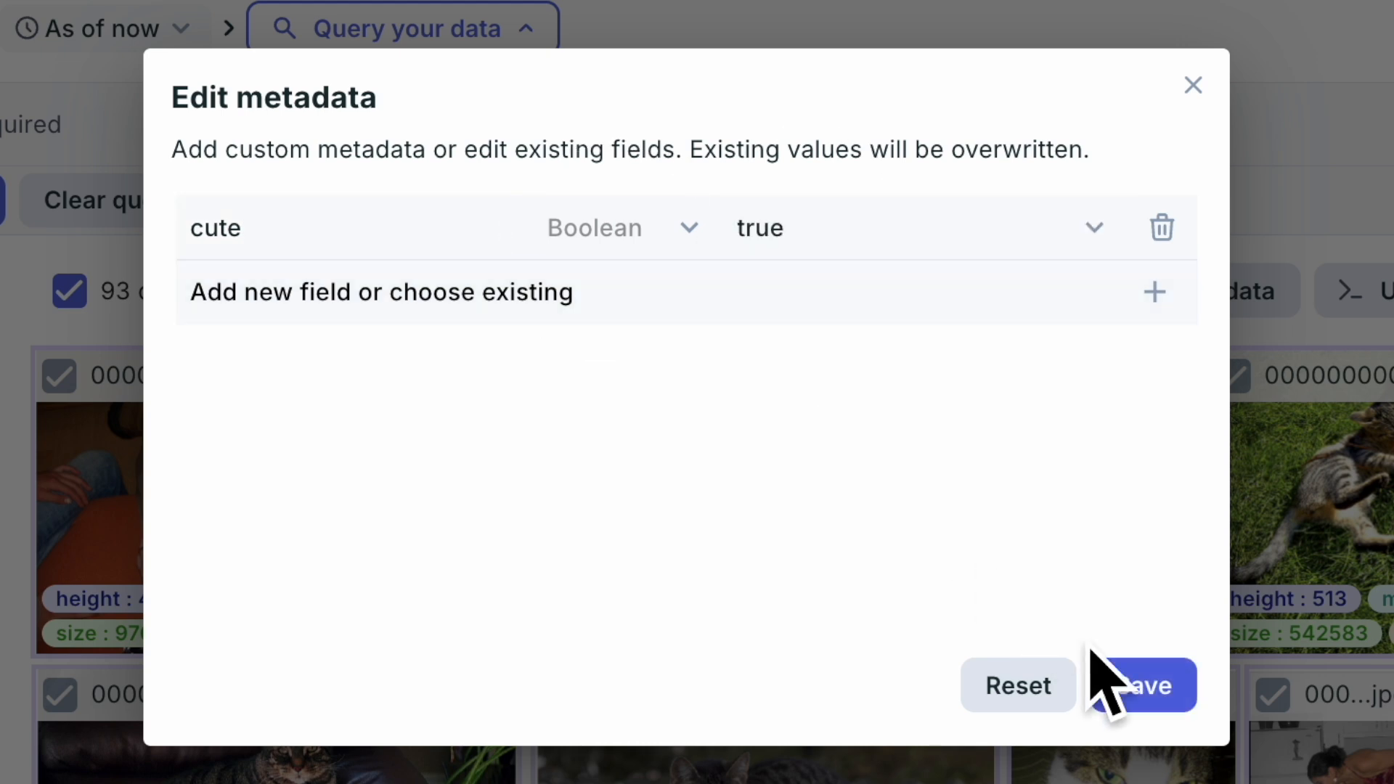
click(1152, 695)
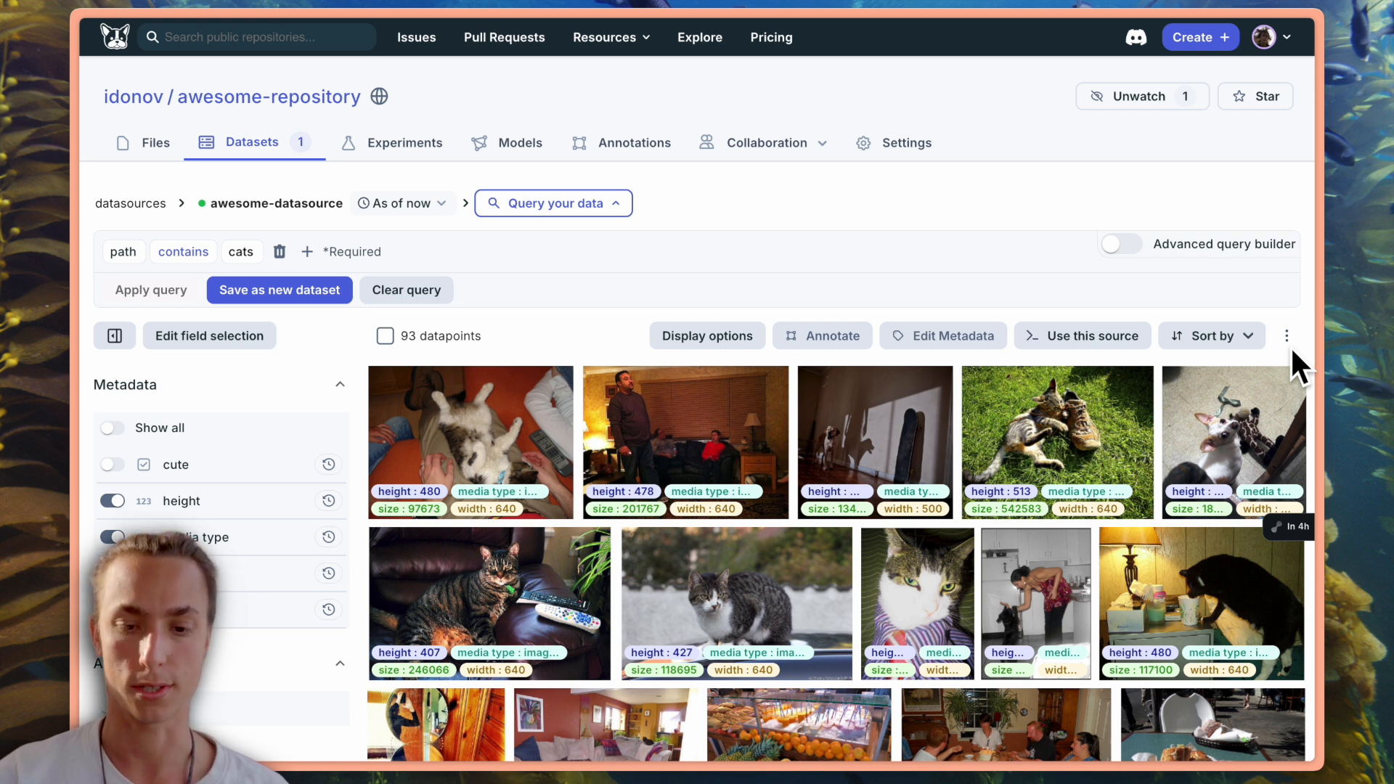
- Import metadata from pets_metadata.csv into the datasource, using path as the path column
click(1286, 338)
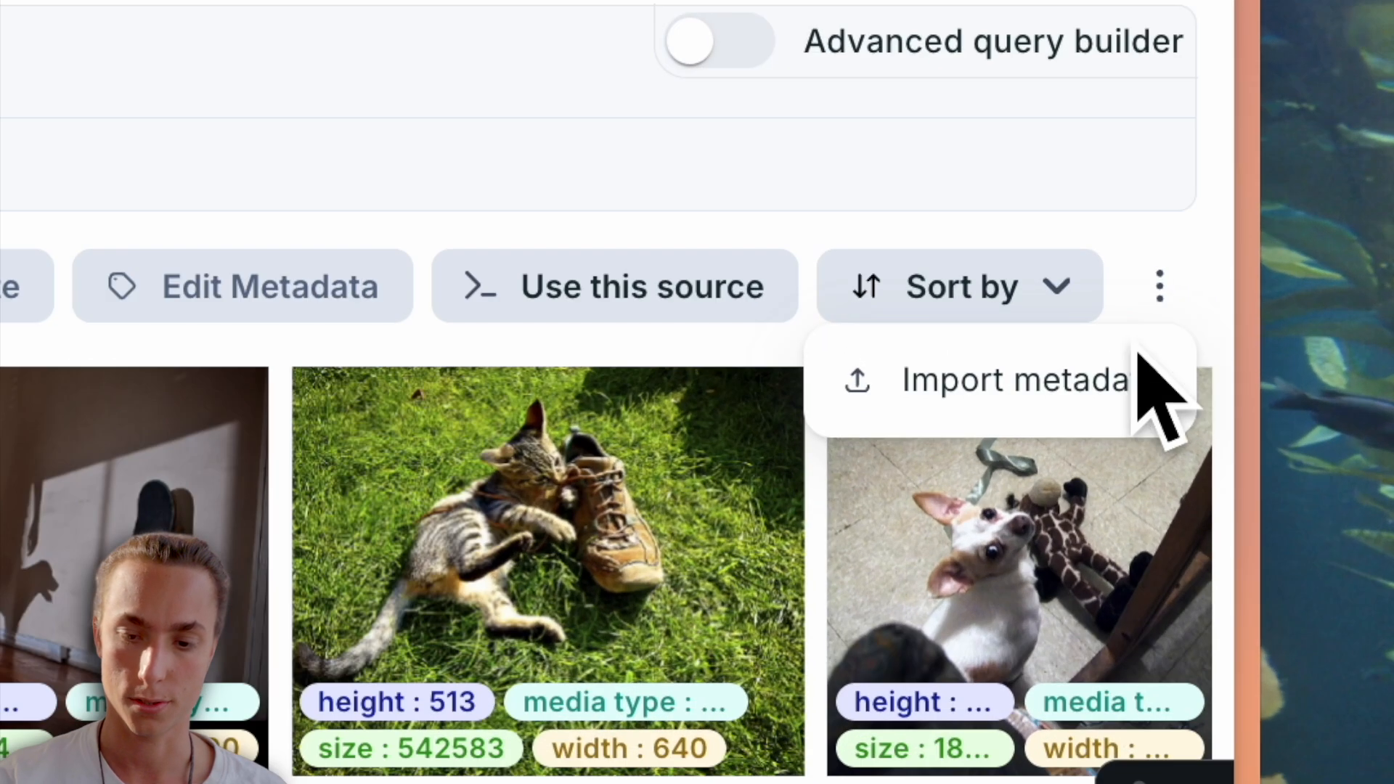
click(973, 417)
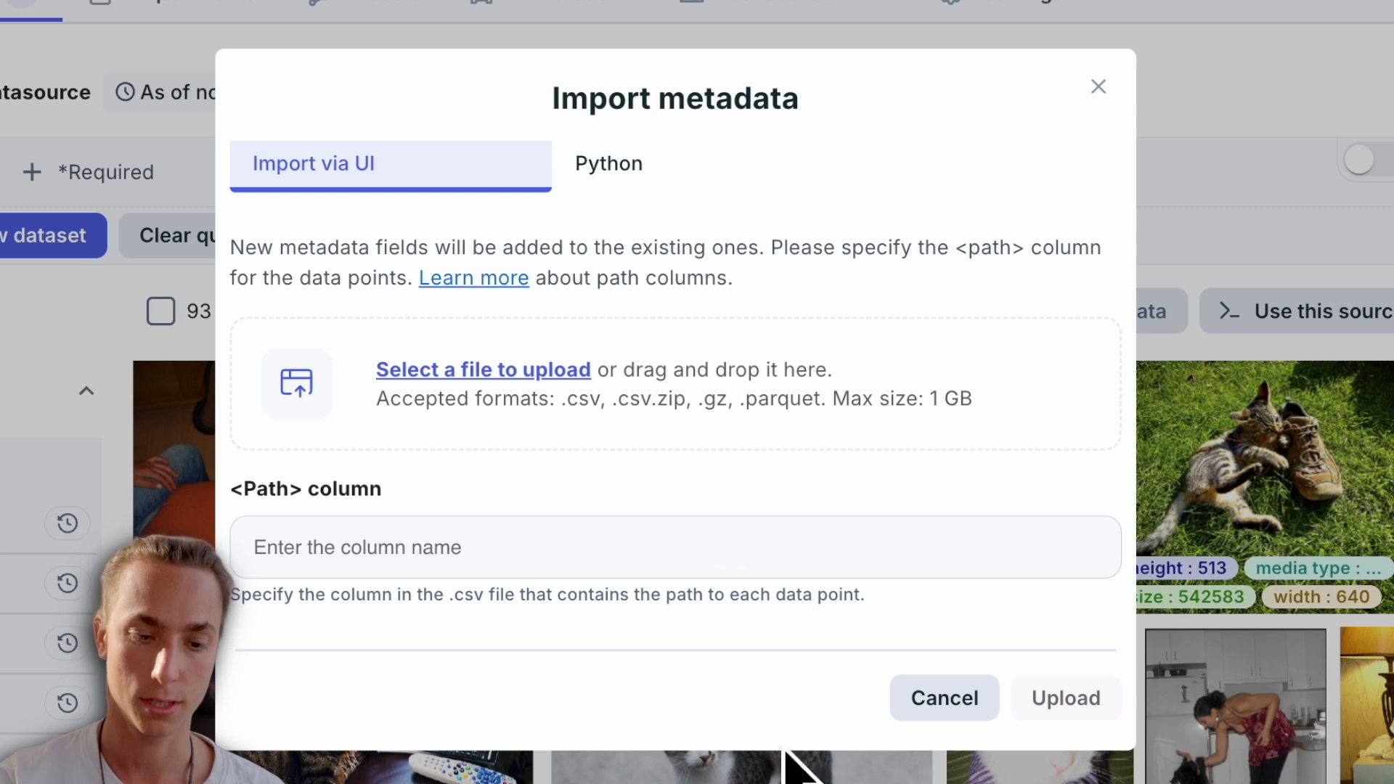
click(1379, 780)
drag(1380, 776, 762, 368)
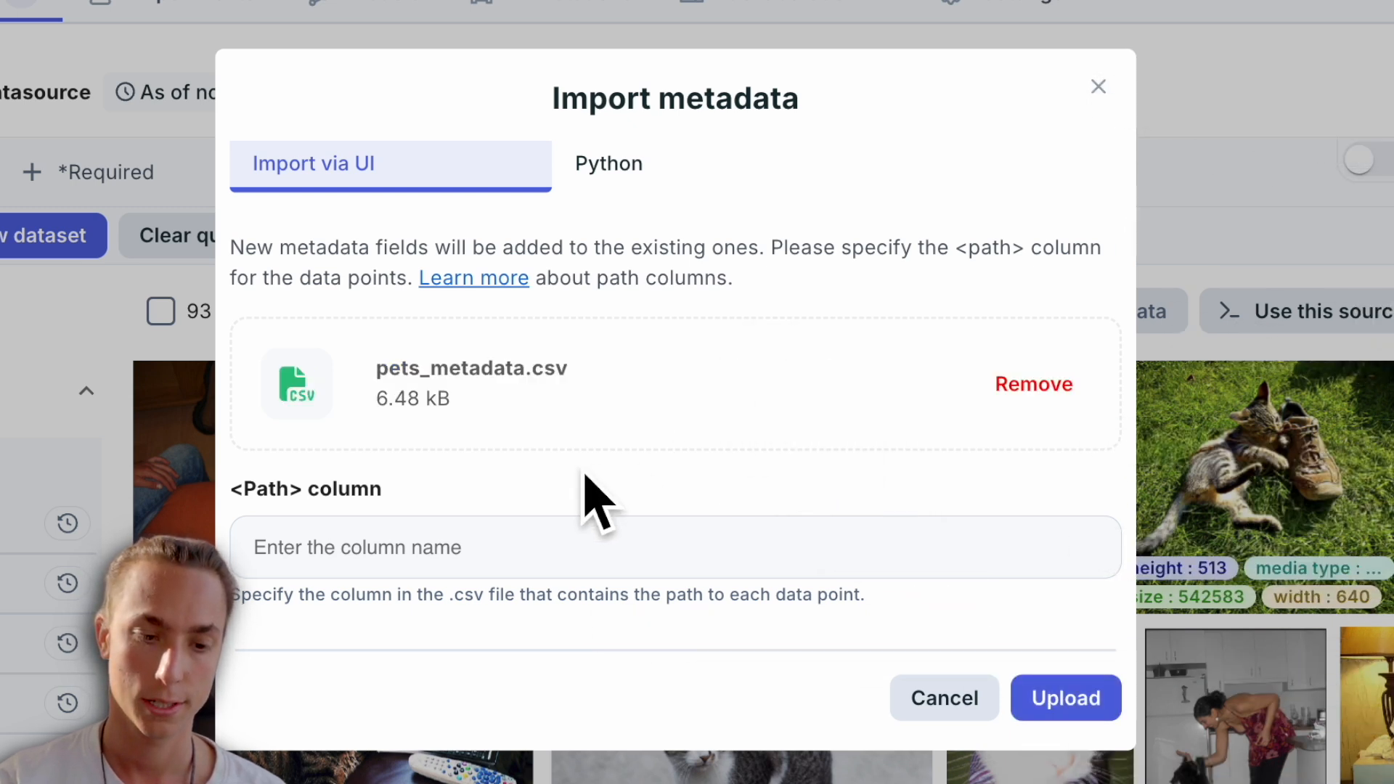
click(349, 550)
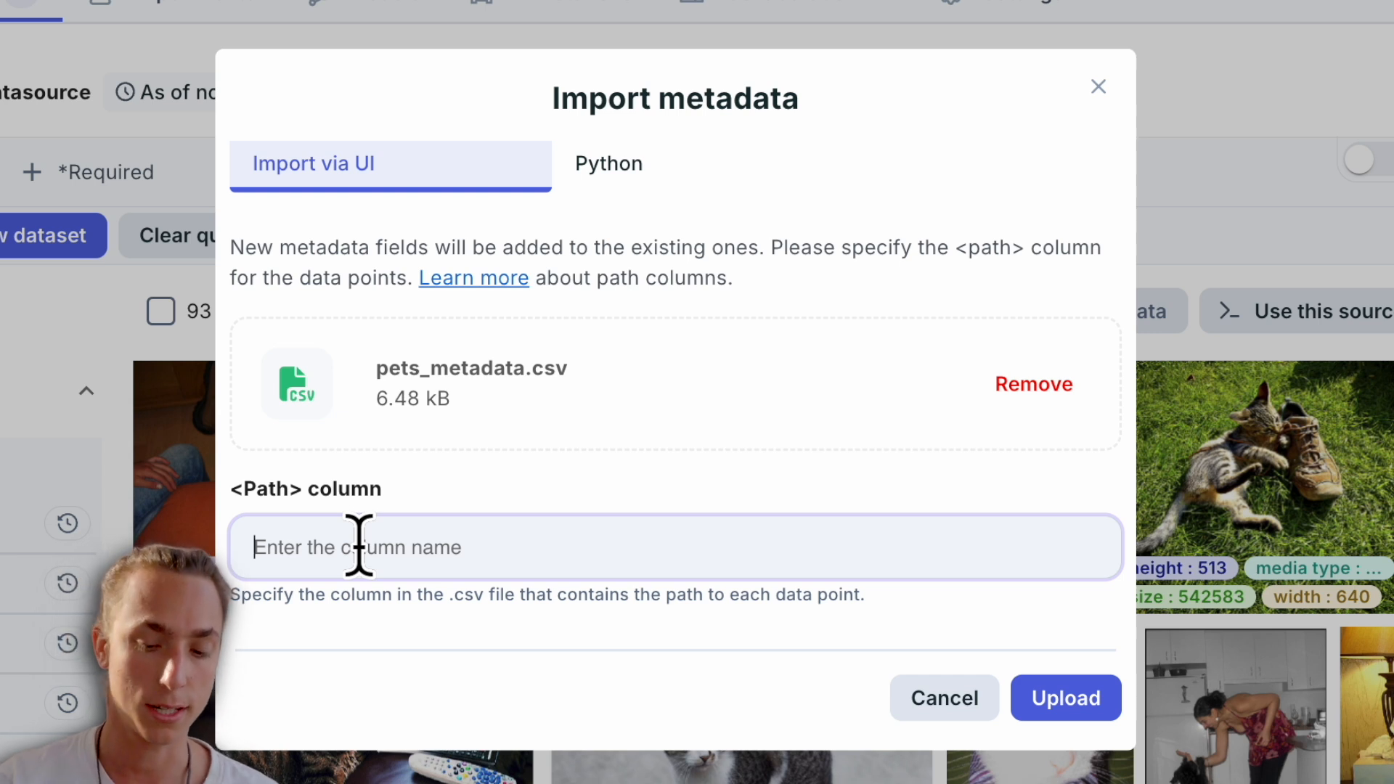
text(path)
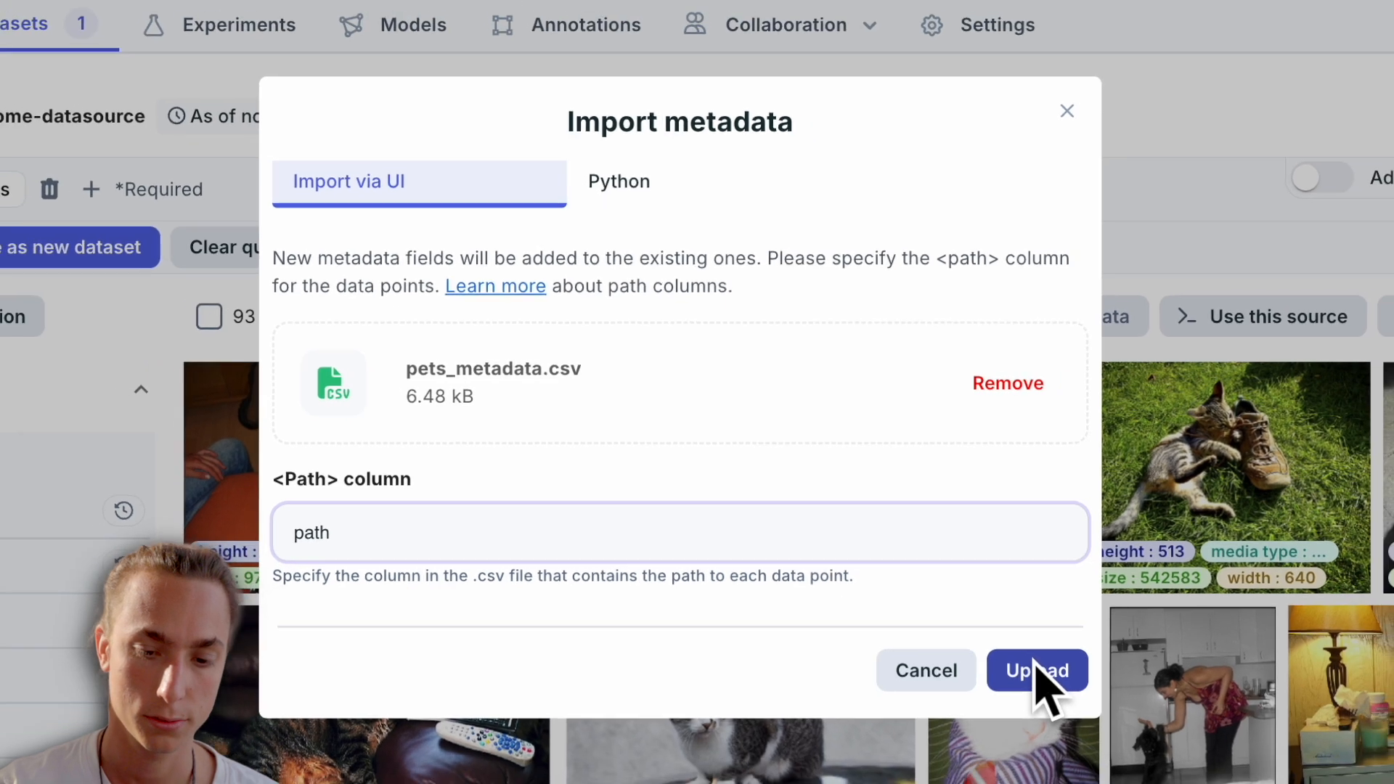
click(1071, 704)
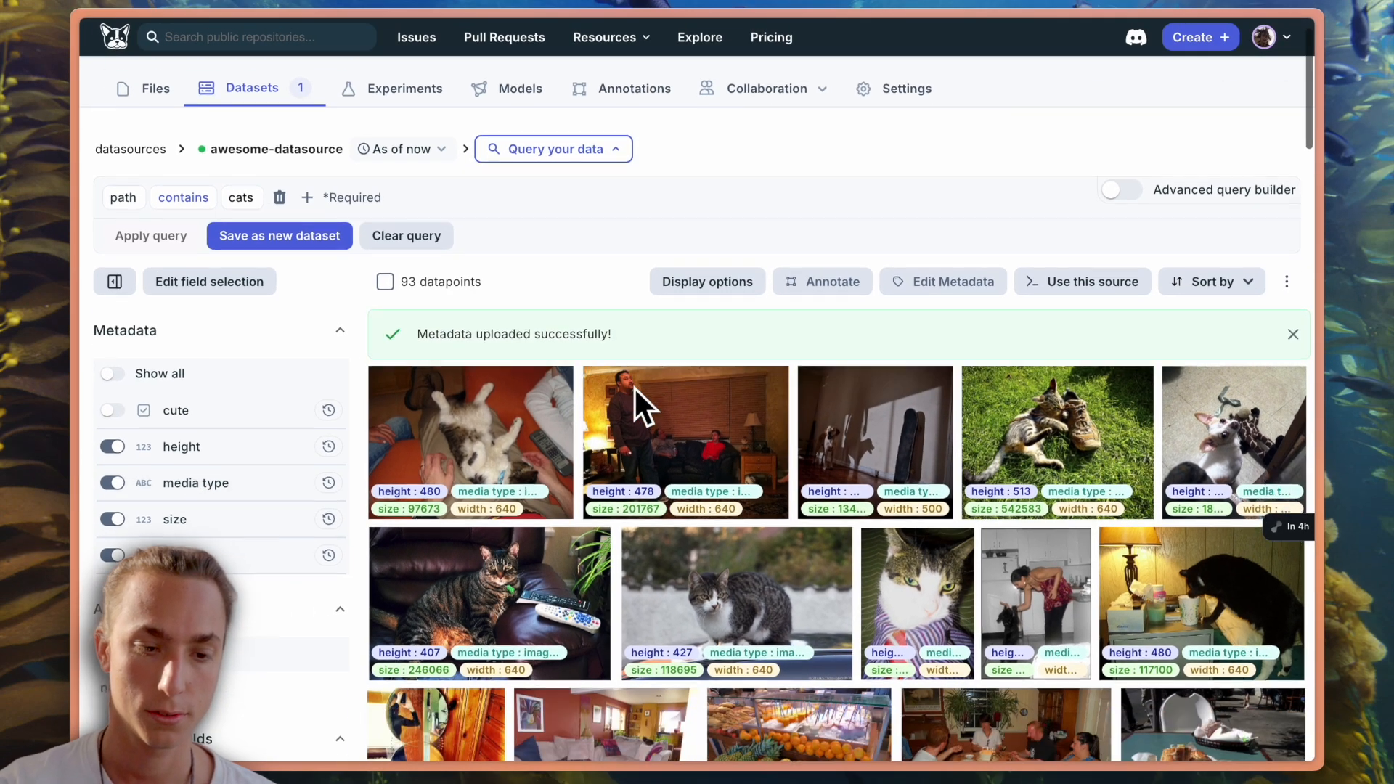
- Display the categories, split and valid_datapoint fields on the thumbnails and open the first cat image's details
scroll(579, 345, down, 1)
mouse_move(105, 385)
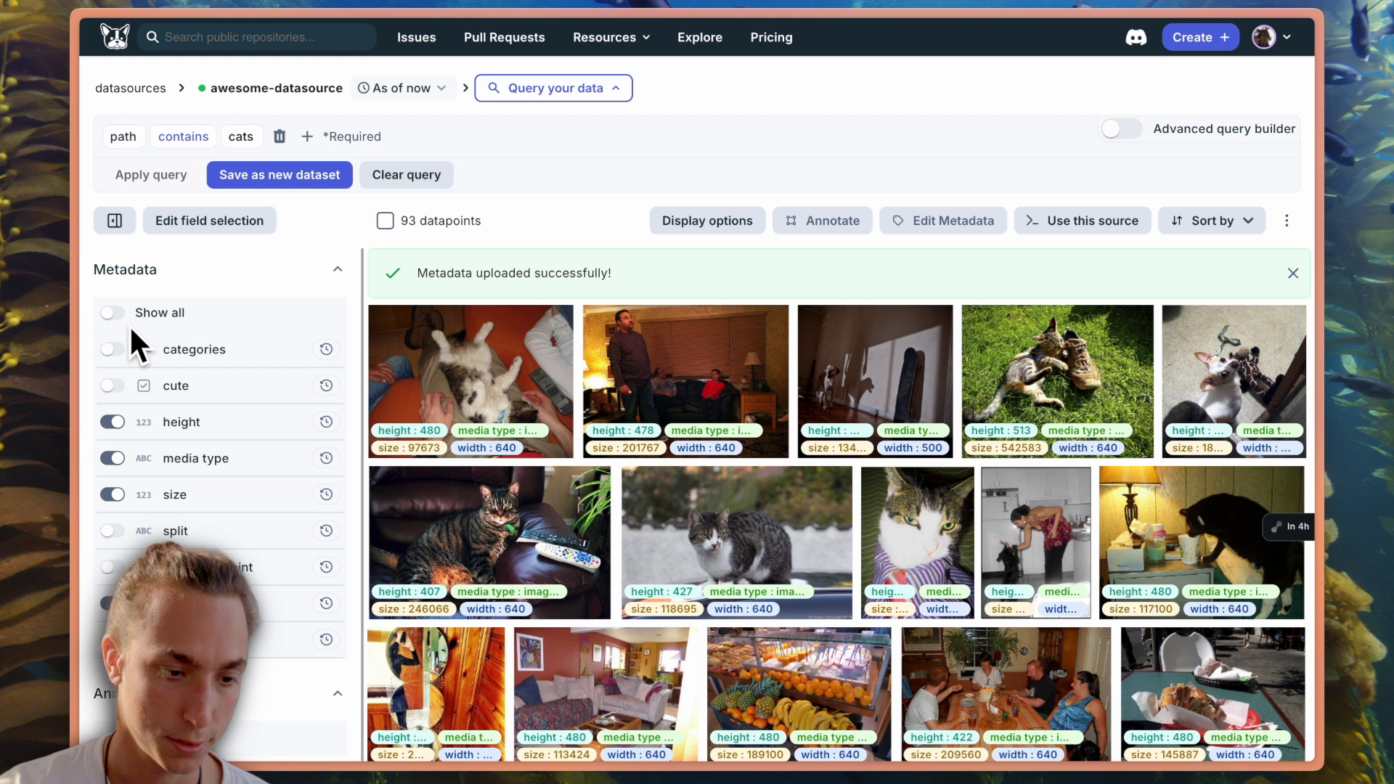
click(114, 349)
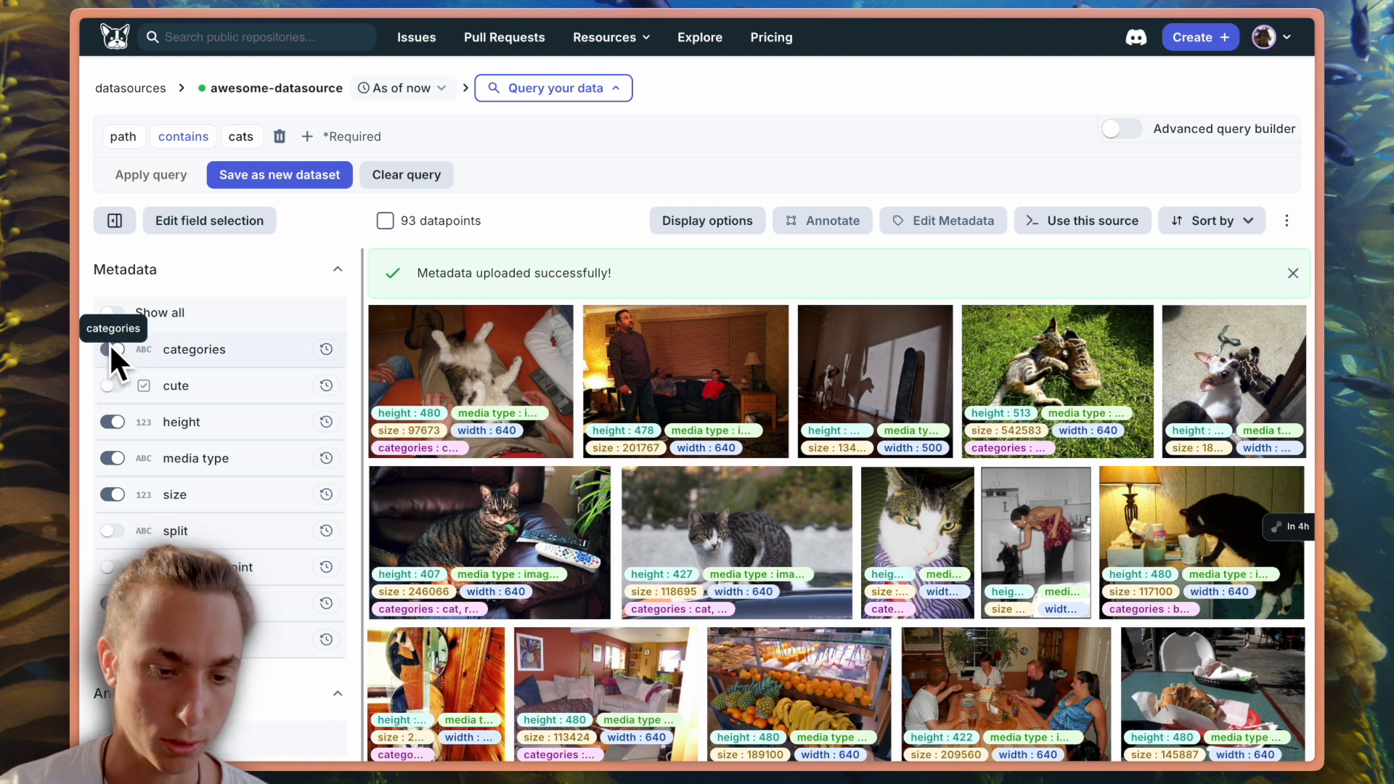
scroll(120, 443, down, 1)
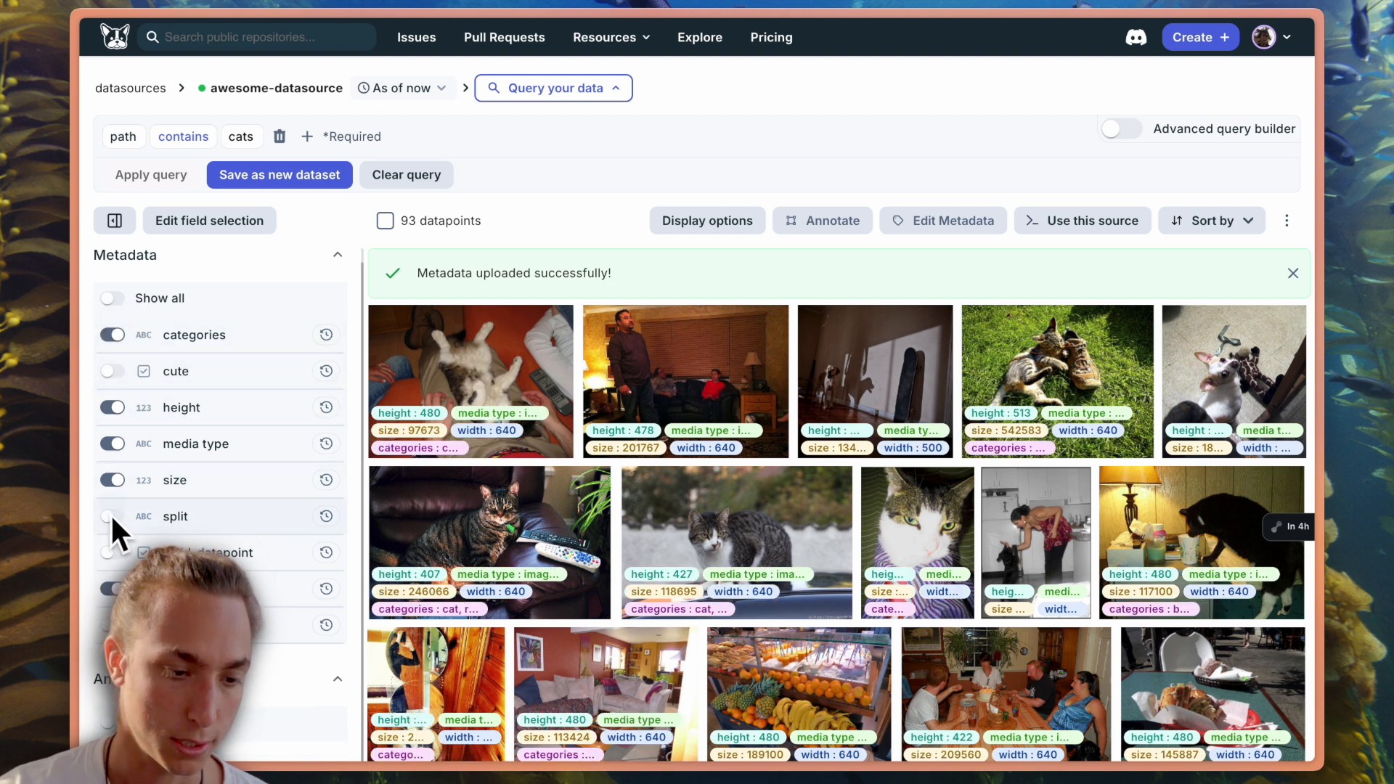
click(111, 517)
click(112, 552)
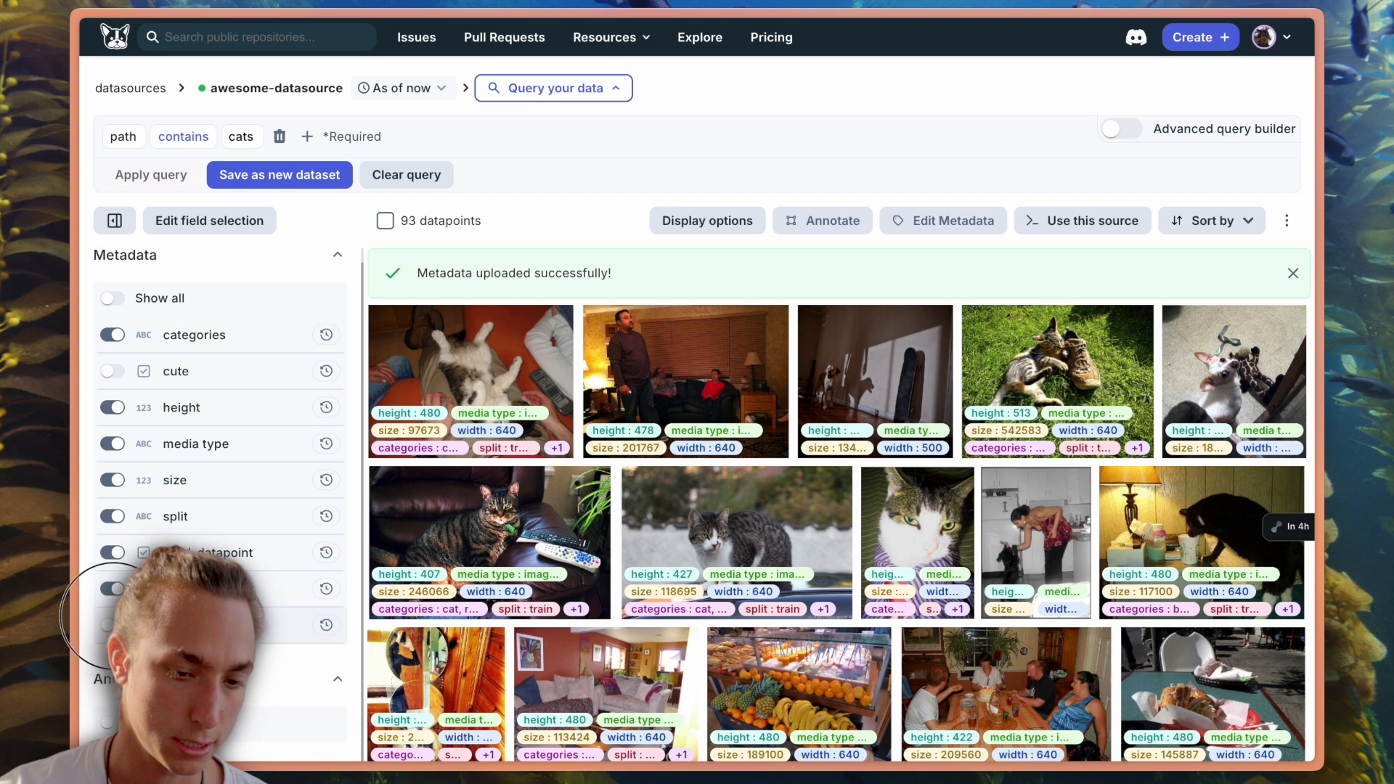
click(517, 404)
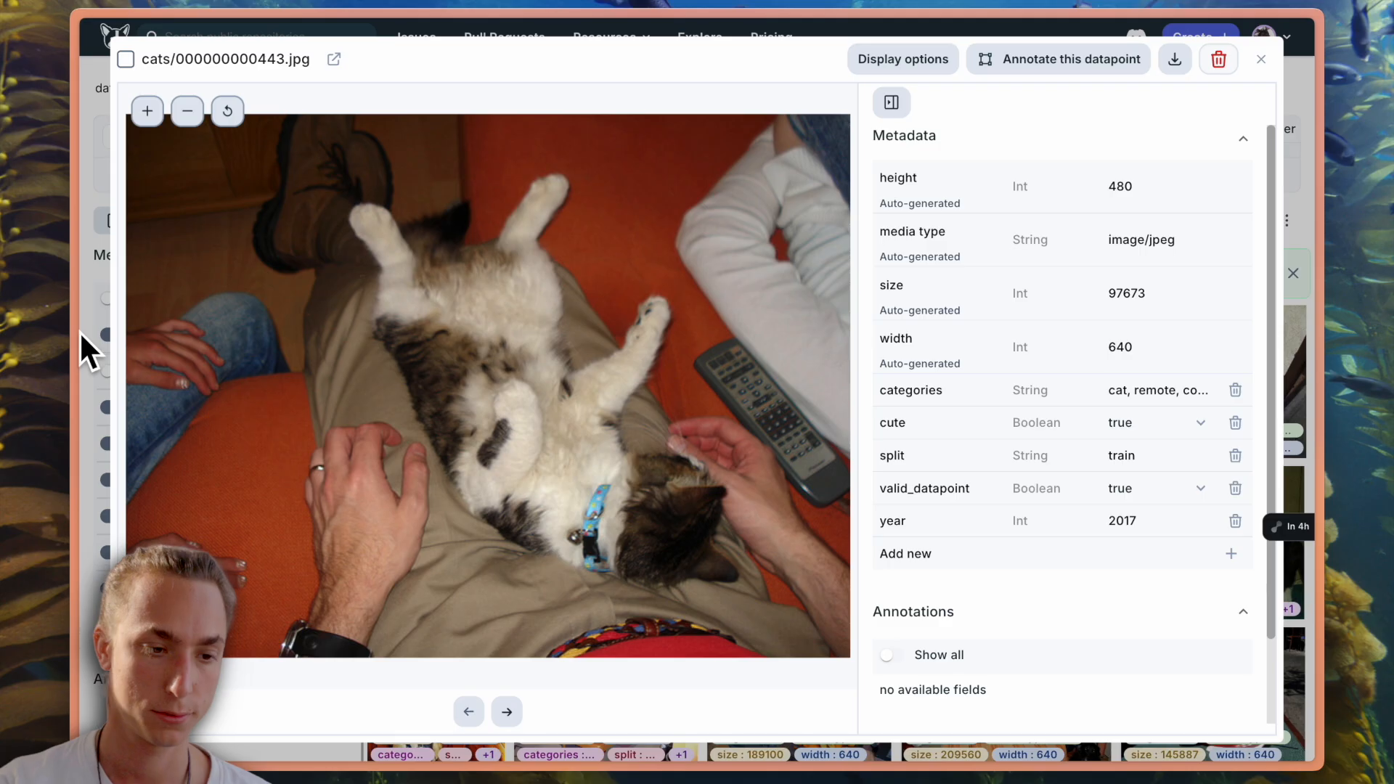
- Switch to the Add/Edit metadata.ipynb notebook in Colab and run the cell that installs dagshub
mouse_move(78, 329)
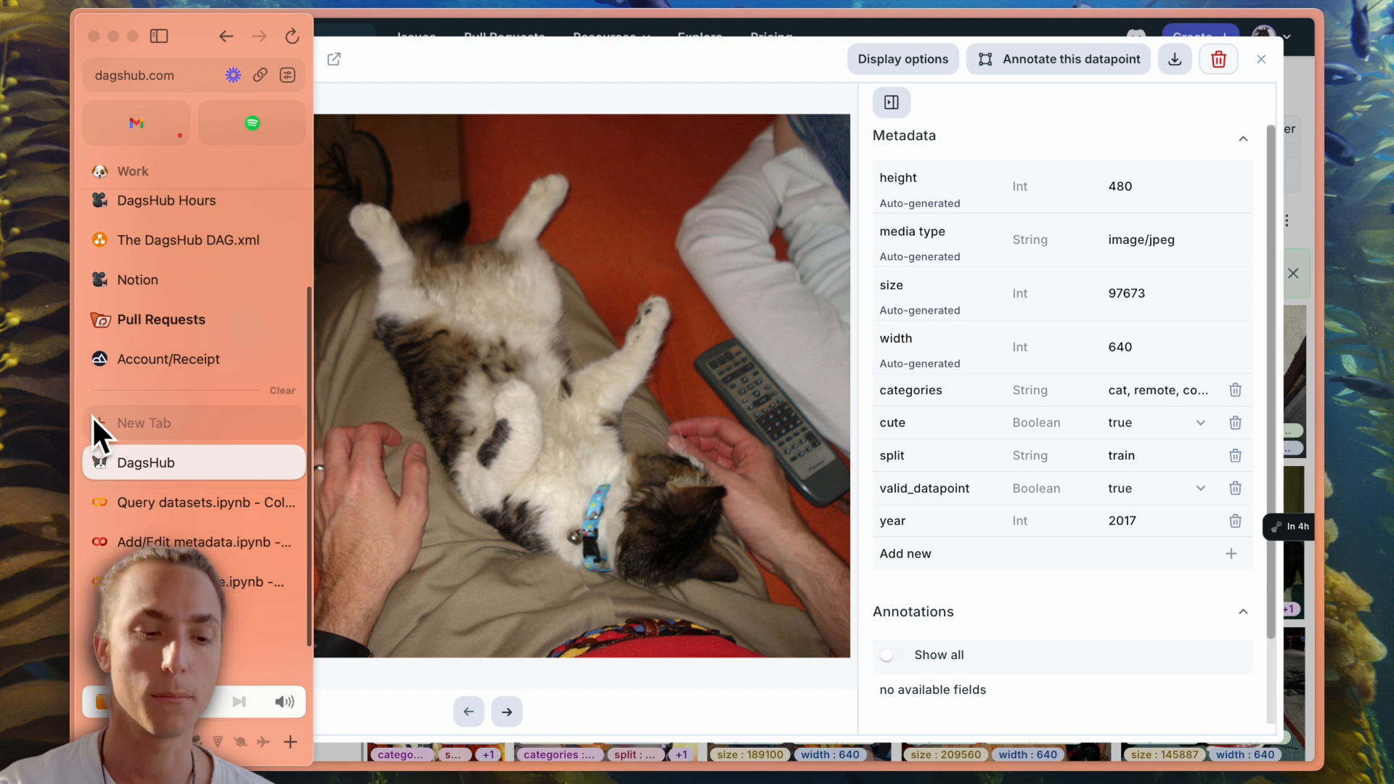
click(204, 541)
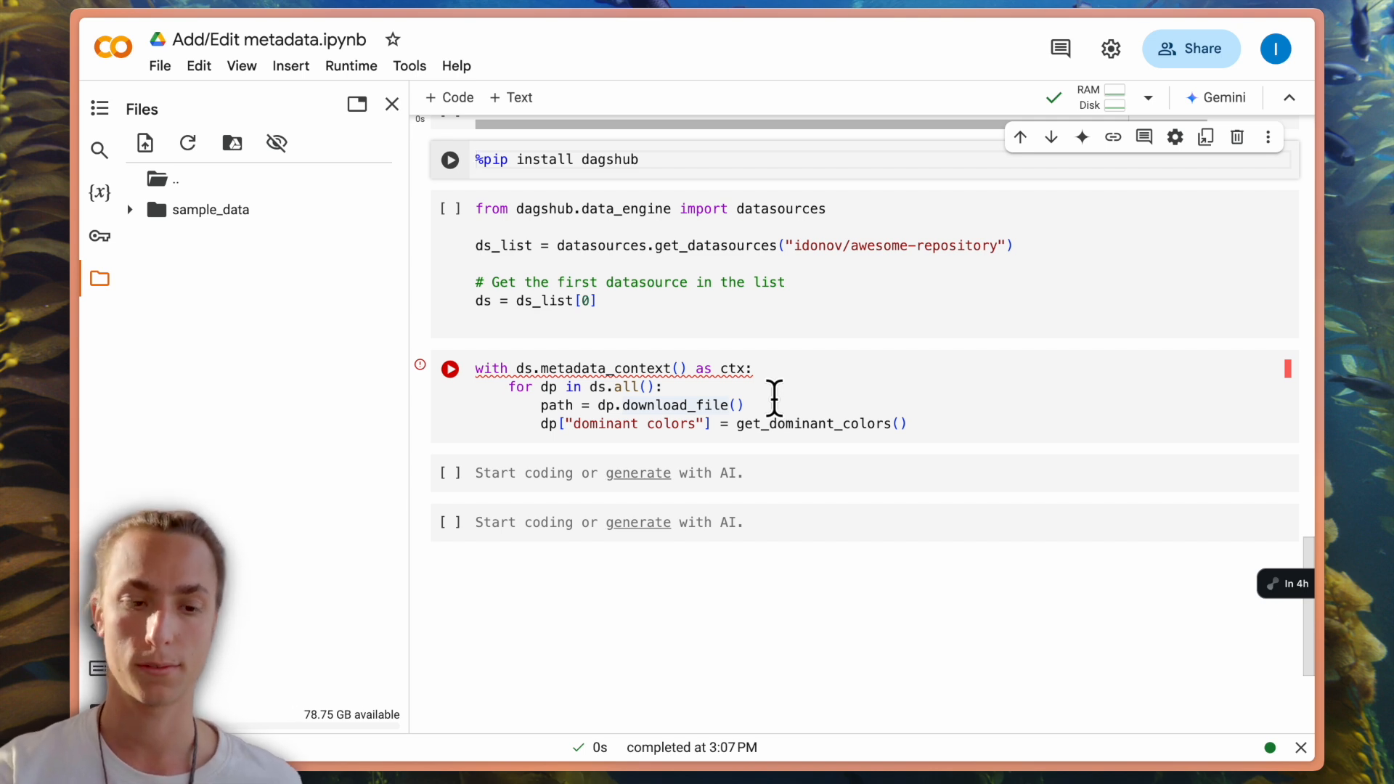
double_click(593, 159)
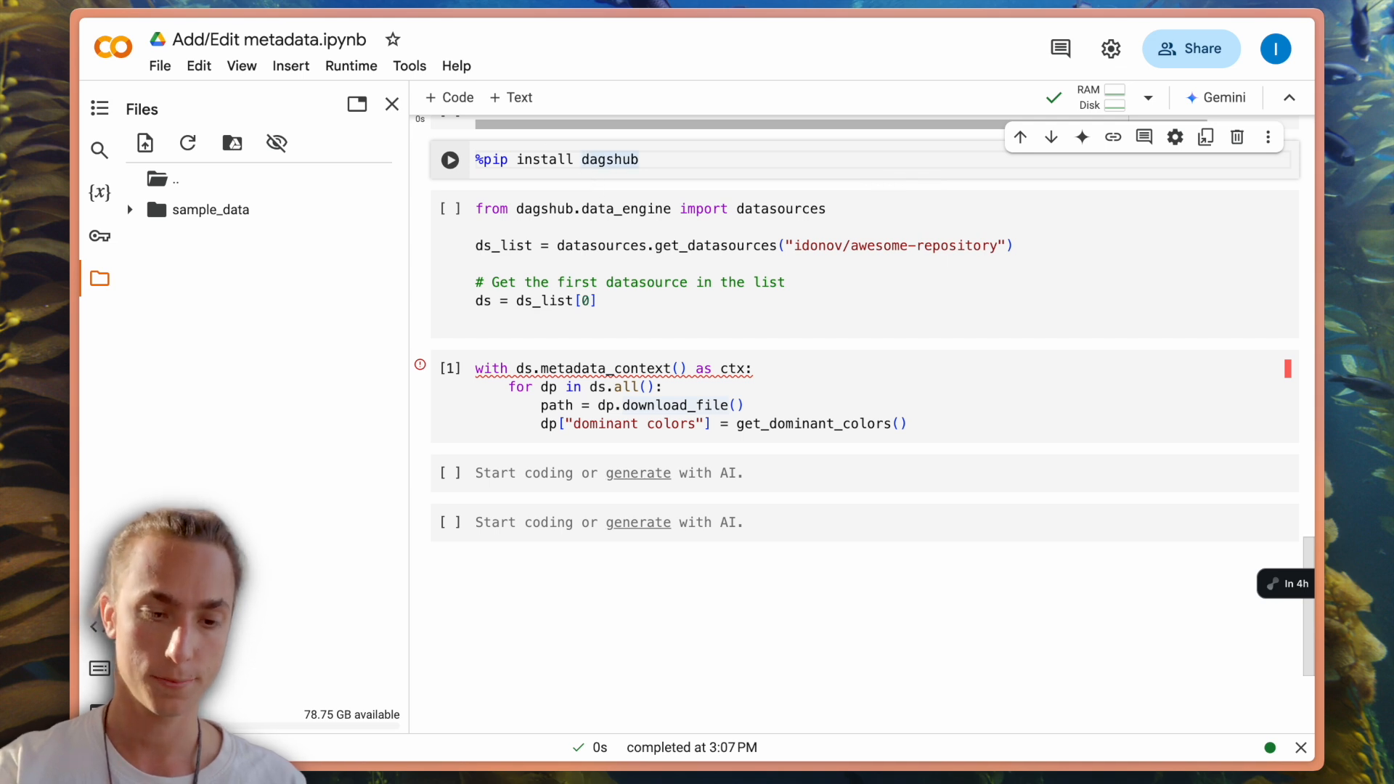
key(shift+Return)
- Run the cell that lists the datasources of awesome-repository and gets the first one as ds
key(Down)
key(Down)
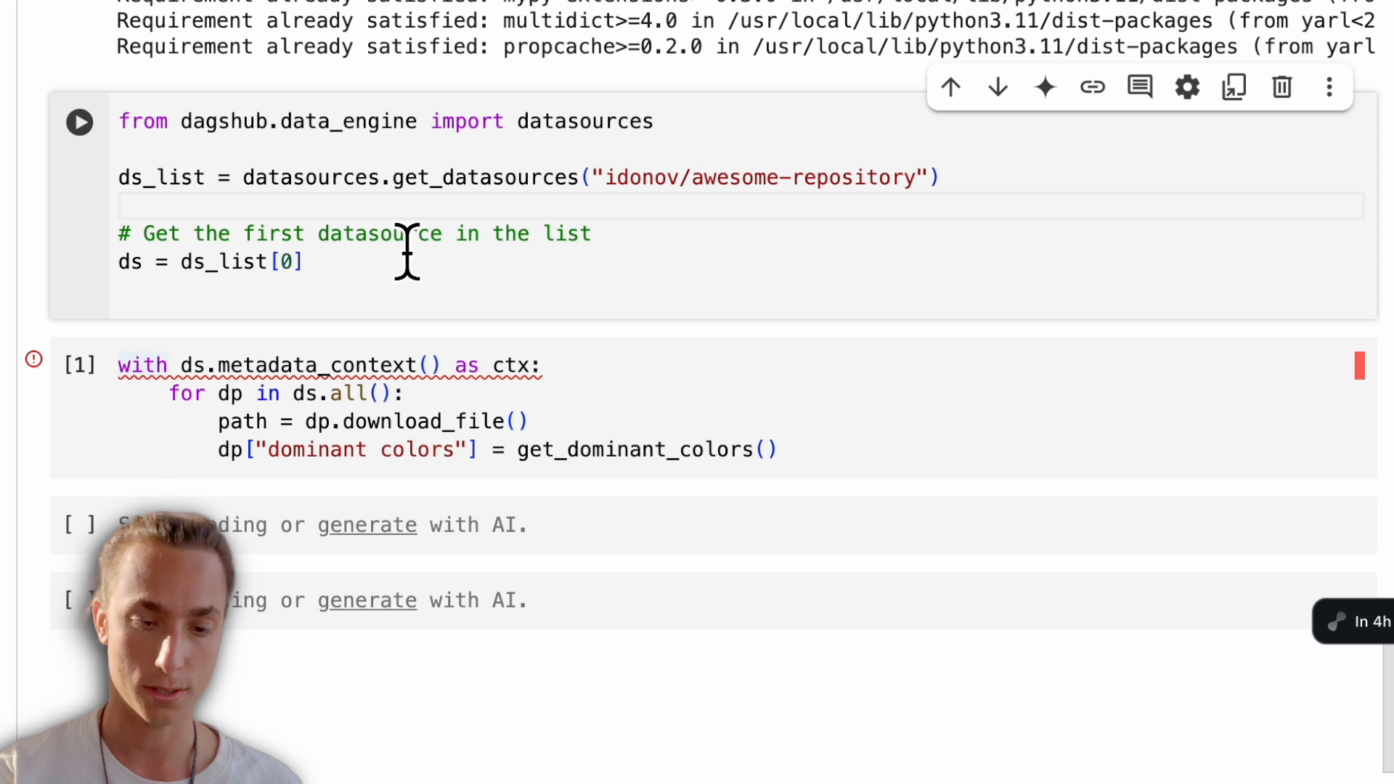
double_click(435, 233)
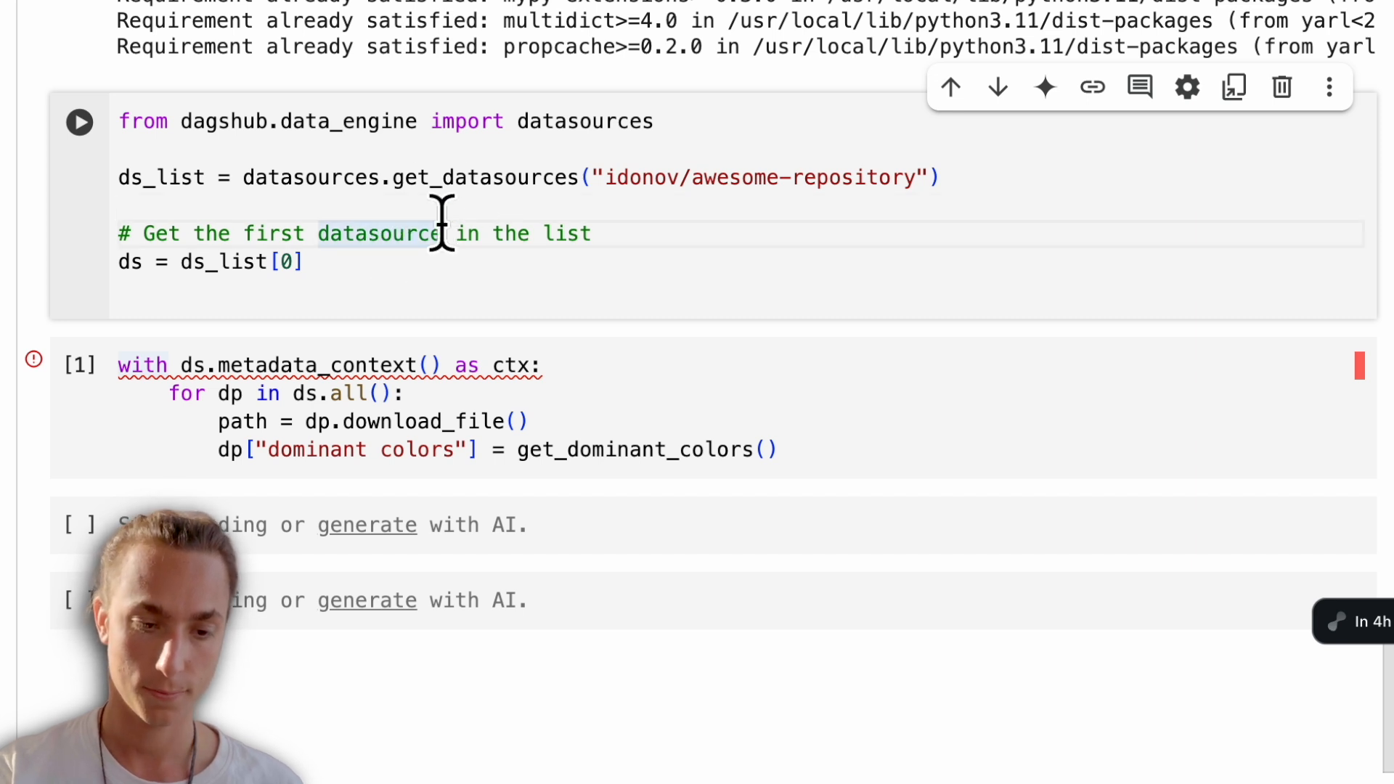
key(shift+Return)
- Pass path as the argument of get_dominant_colors and run the metadata_context cell that fills the dominant colors field
scroll(546, 317, down, 2)
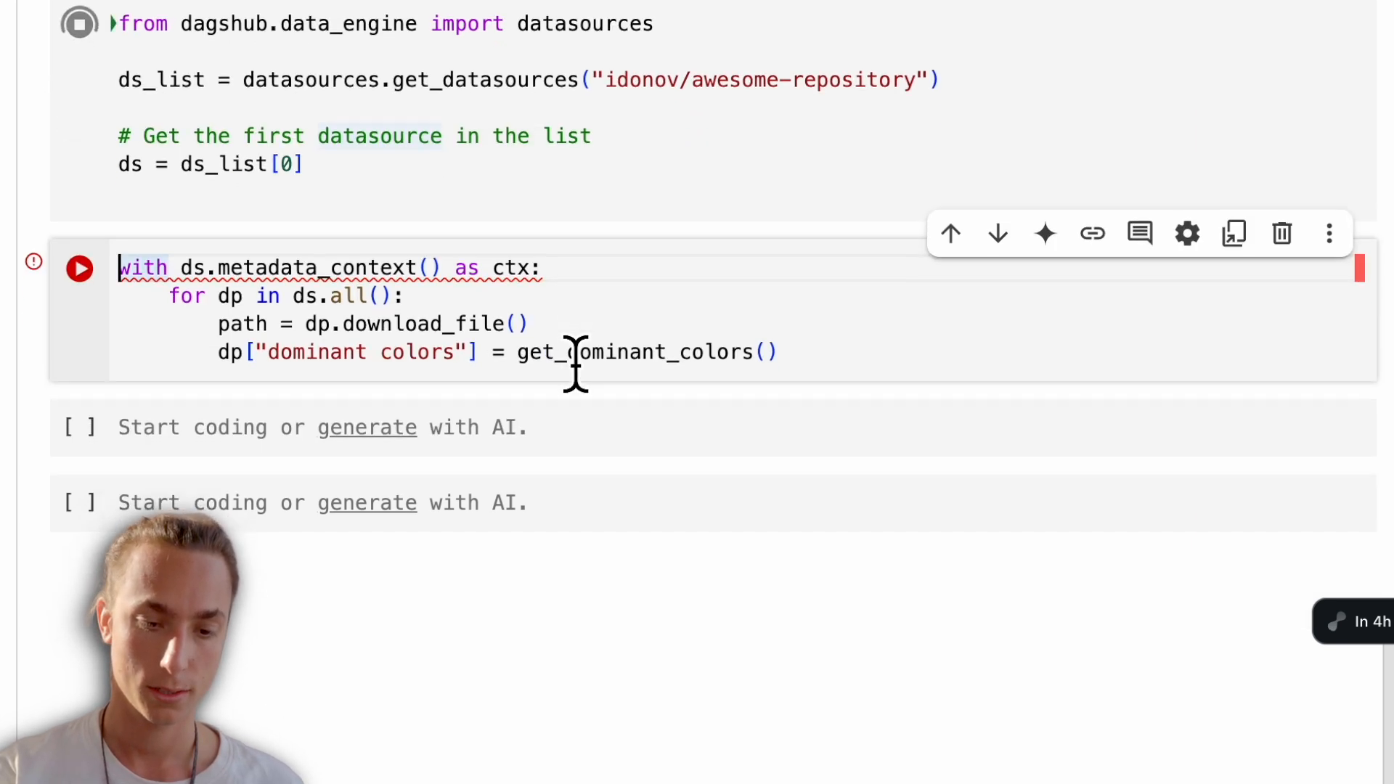
scroll(398, 351, down, 2)
click(760, 275)
text(path)
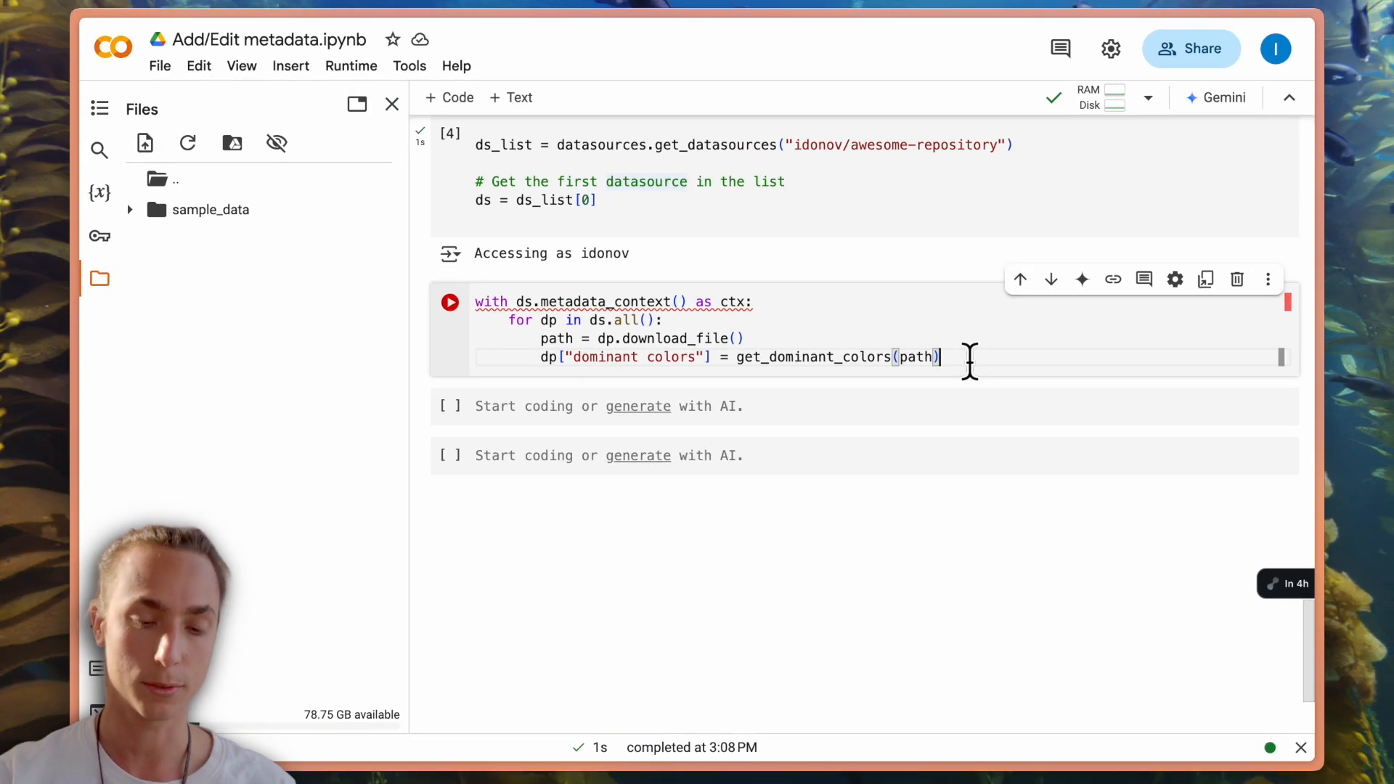
key(shift+Return)
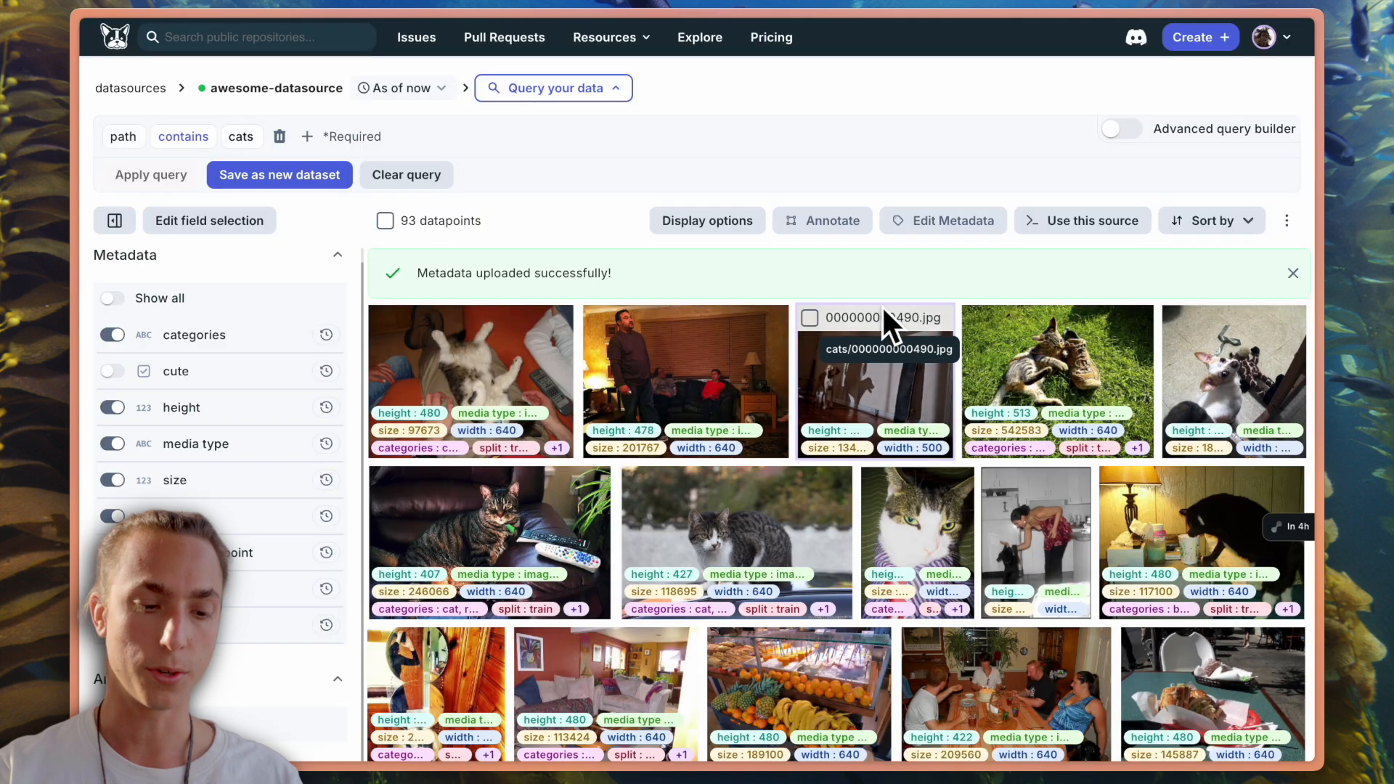
- Back in the refreshed DagsHub datasource, show only the dominant colors field on the thumbnails and expand its full value for the first cat image
key(super+r)
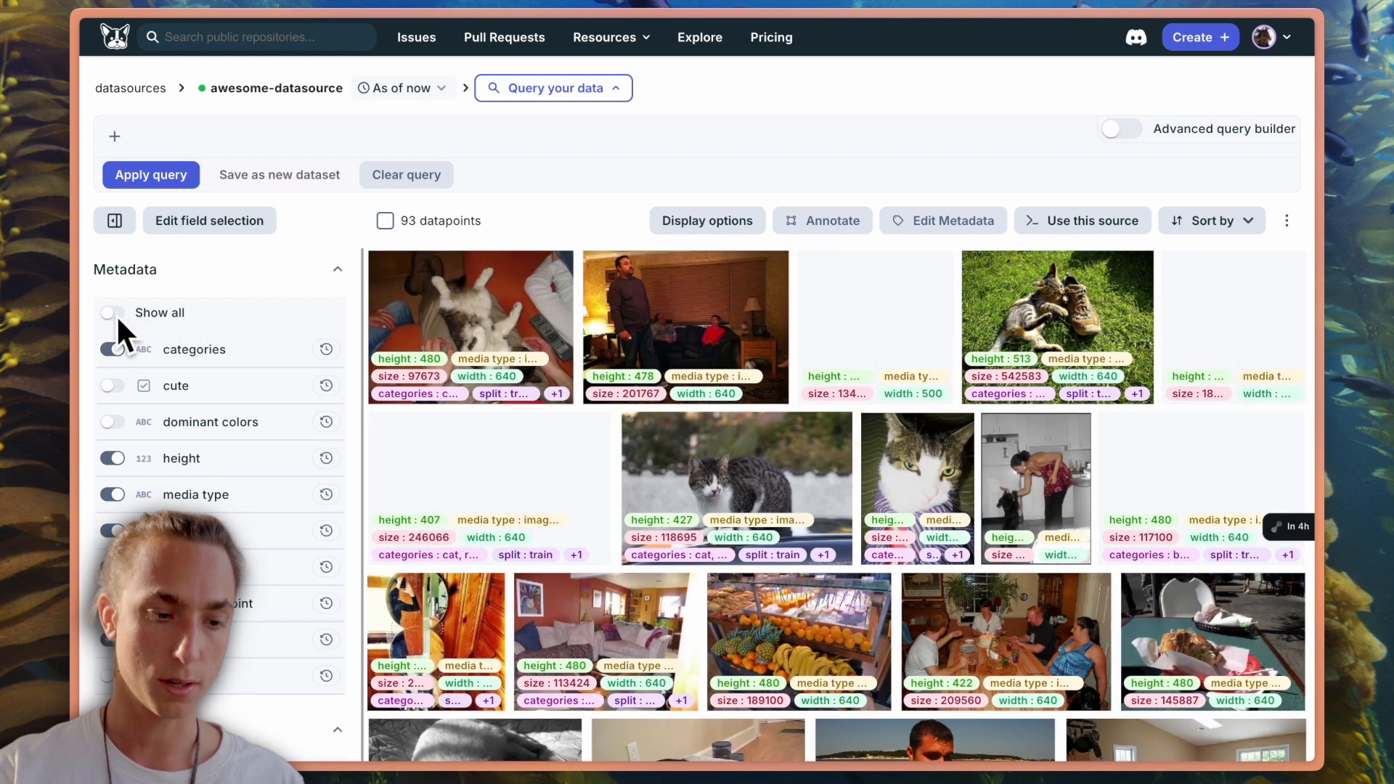
click(110, 311)
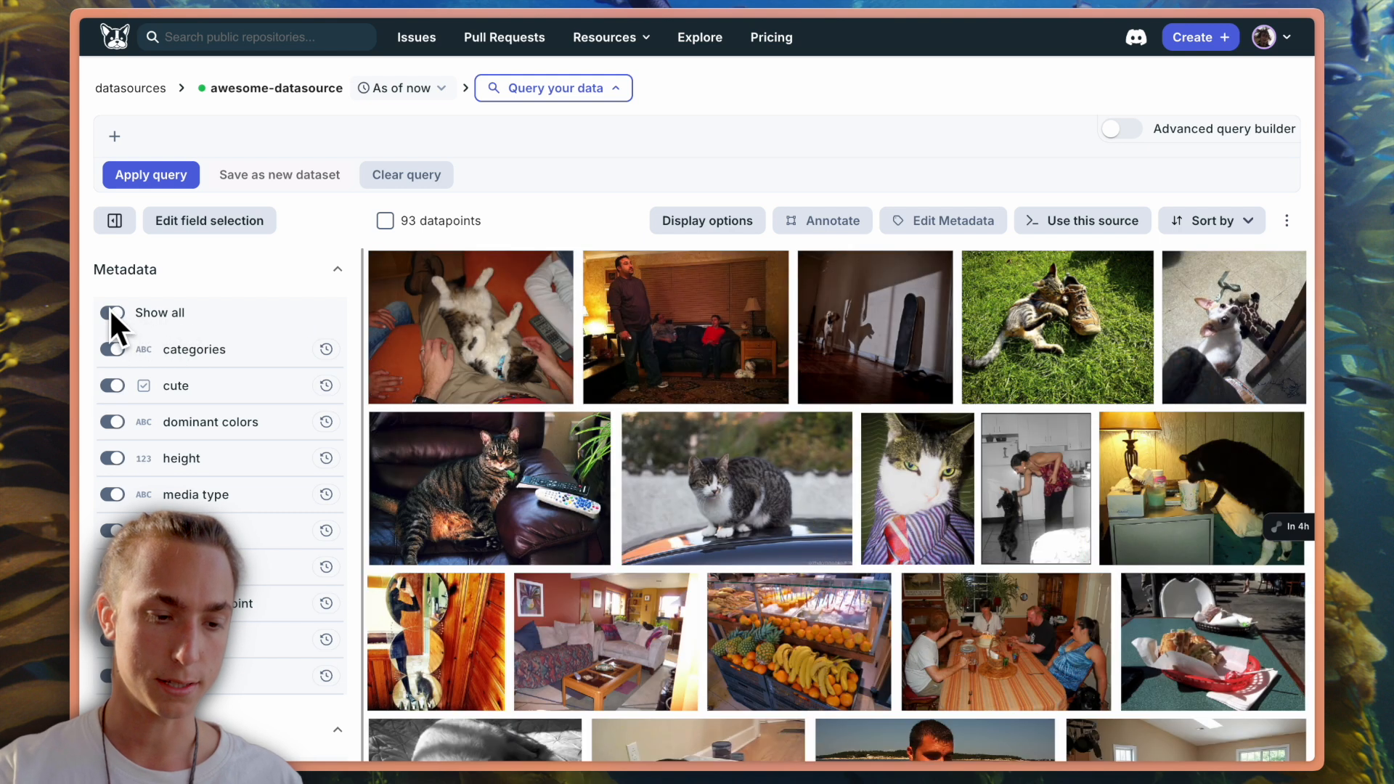
click(113, 424)
click(496, 372)
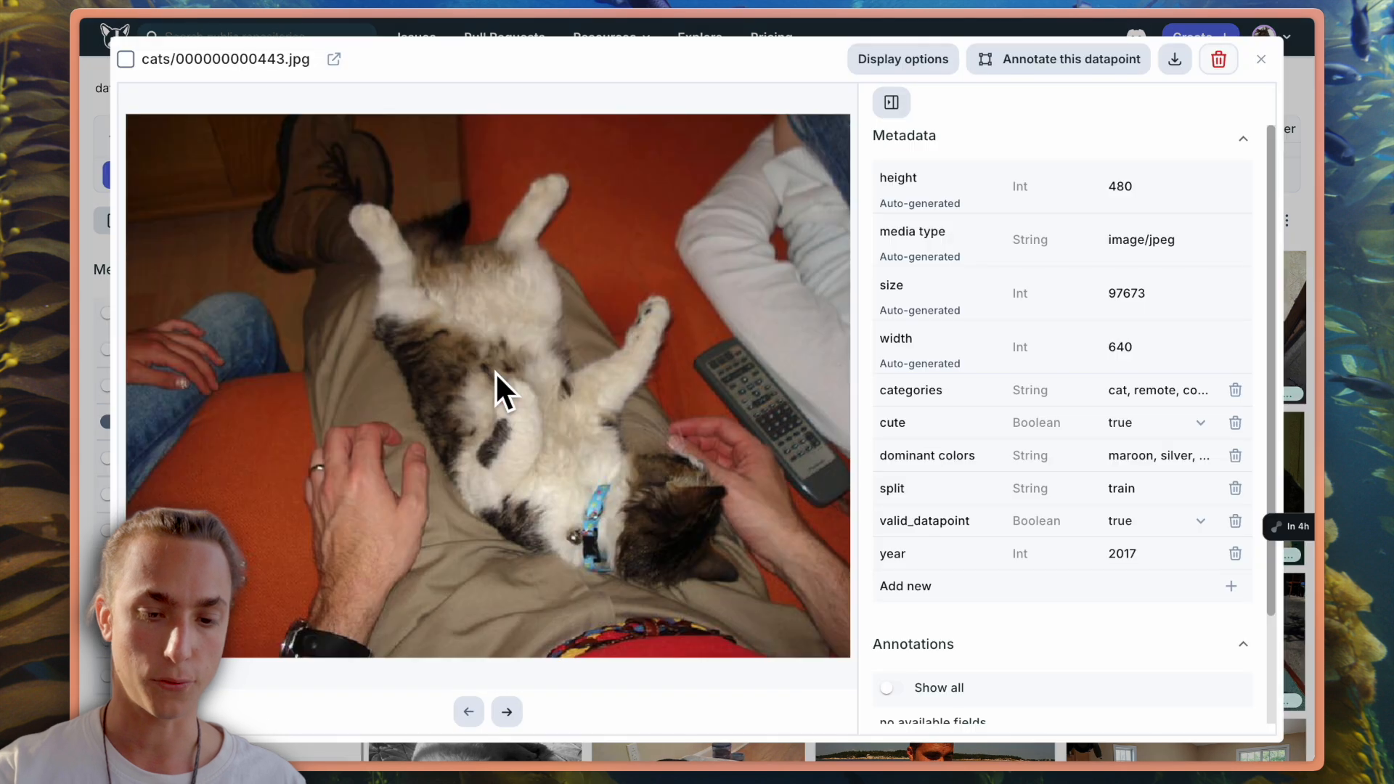
click(1201, 457)
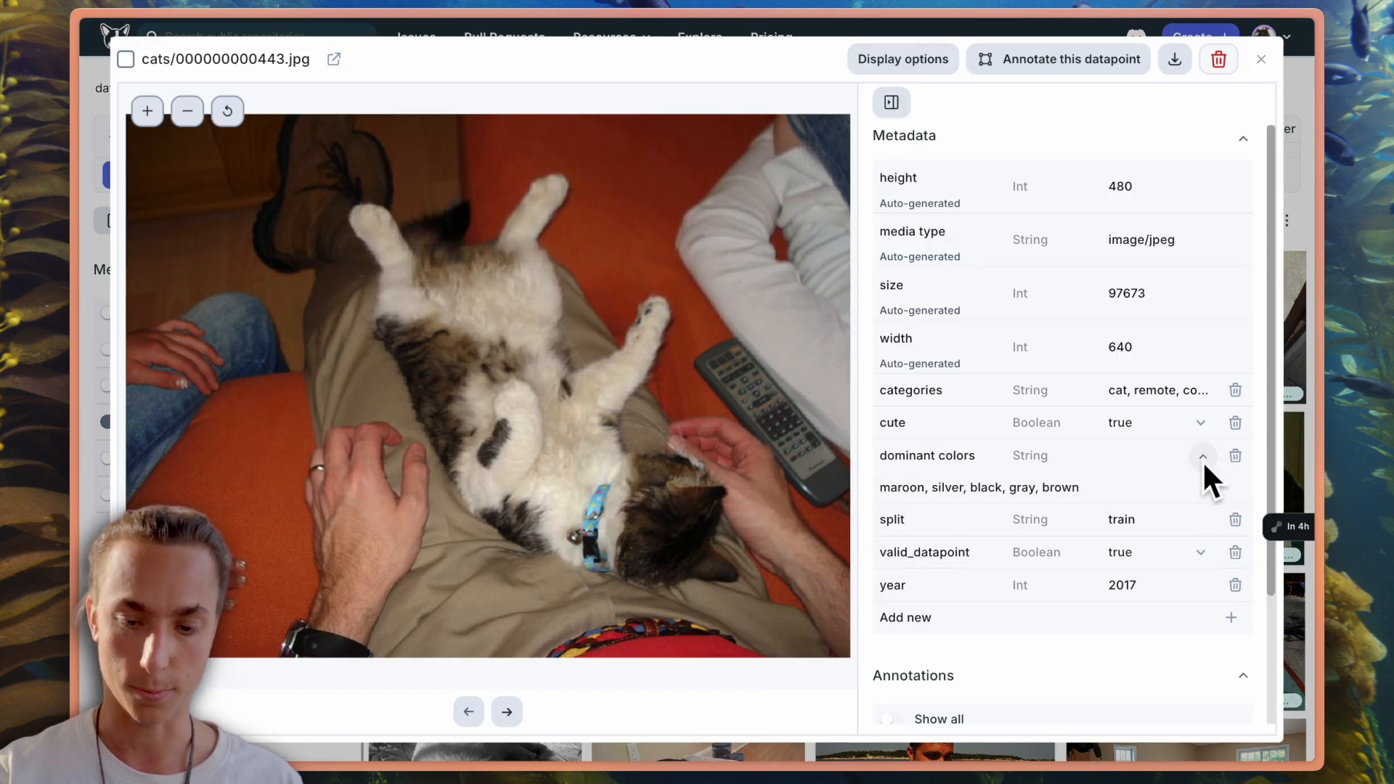